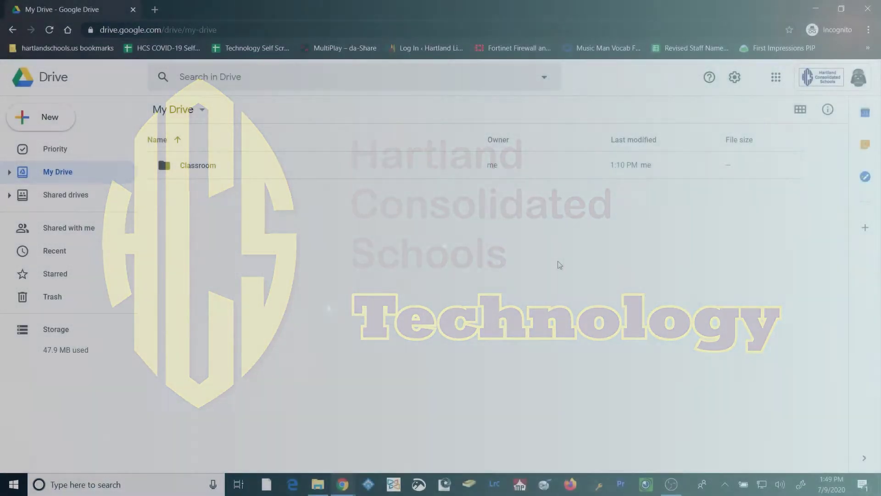
Highlight the My Drive web address, then deselect it by clicking back on the page
key(ctrl+l)
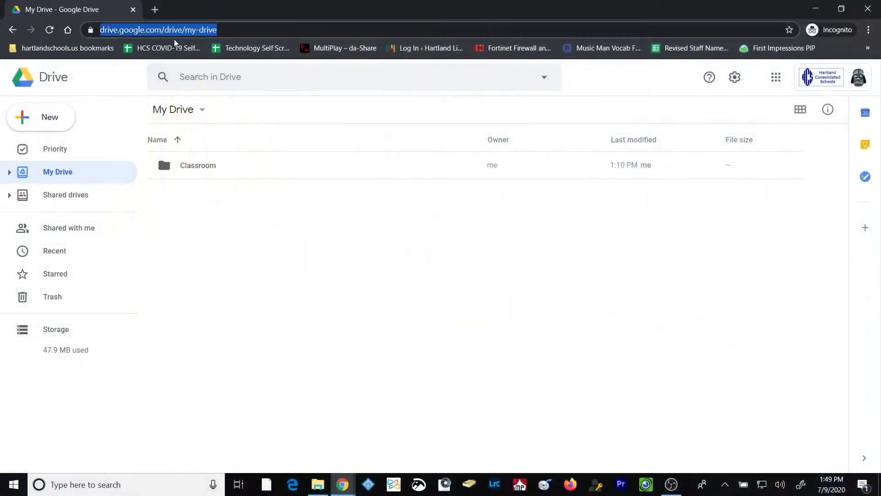
click(277, 234)
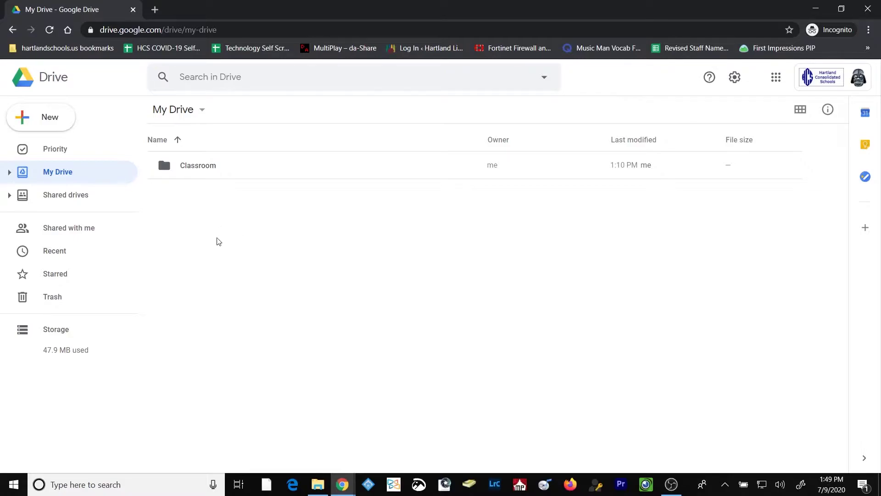
Create a Science folder in My Drive from the New menu
right_click(228, 240)
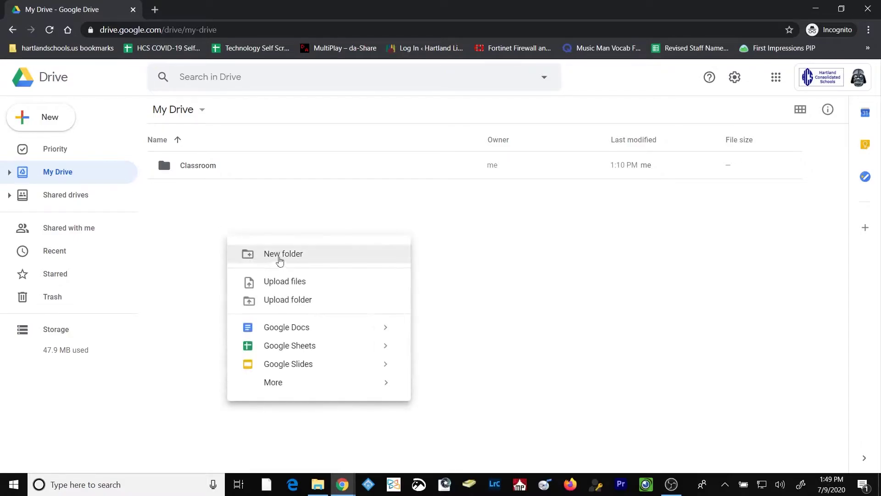
click(211, 225)
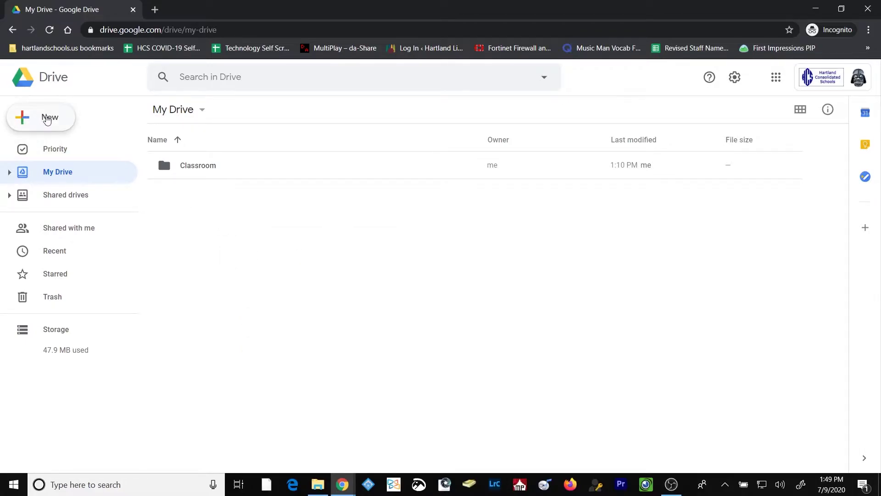
click(47, 119)
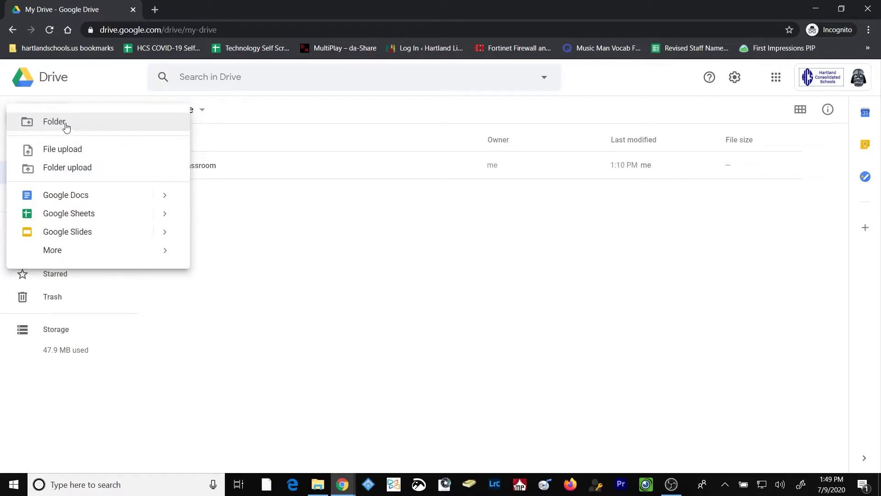
click(65, 126)
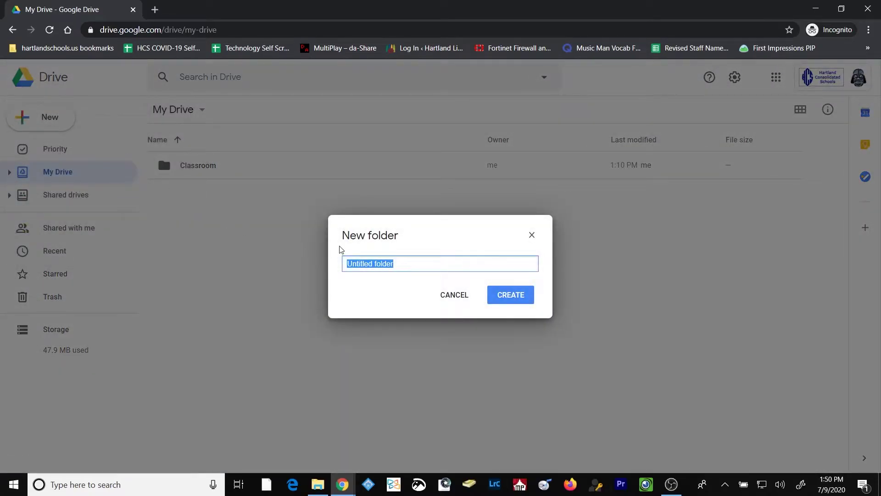
text(Science)
key(Return)
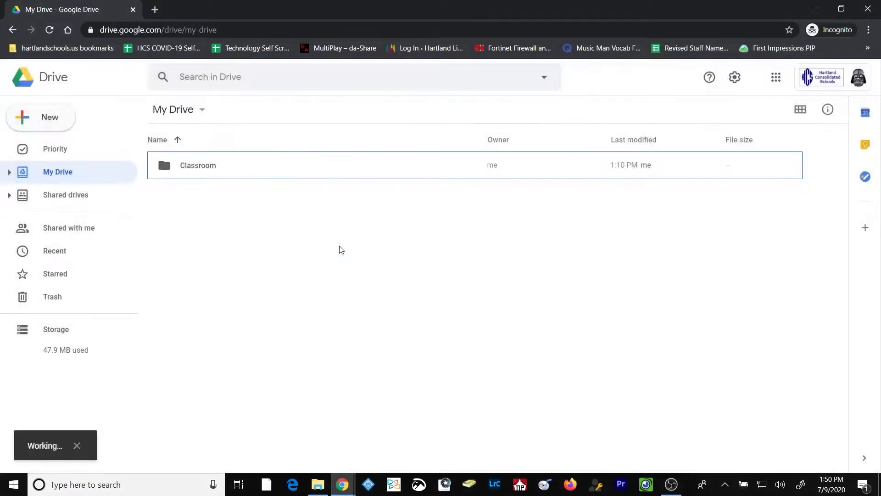
Add the ELA, Math and Social Studies folders using the right-click New folder option
right_click(297, 253)
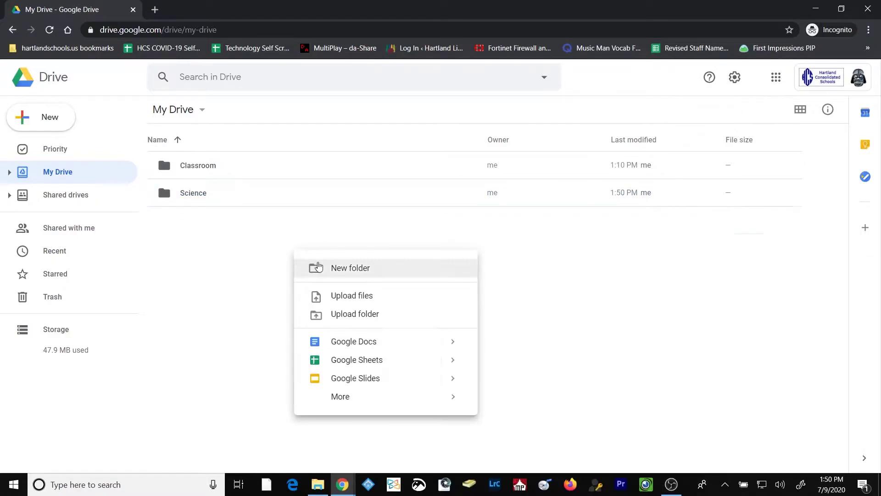
click(348, 268)
text(ELA)
key(Return)
right_click(310, 257)
click(358, 270)
text(Math)
key(Return)
right_click(339, 307)
click(370, 326)
text(Social St)
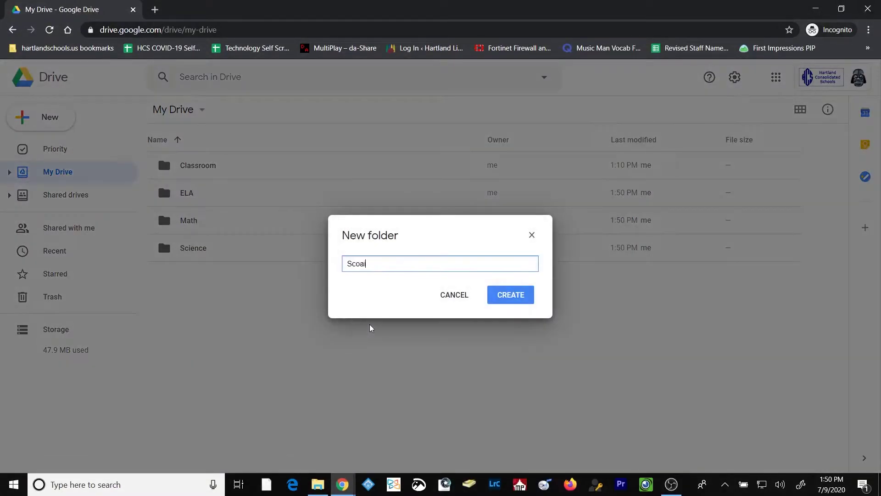
key(BackSpace)
key(BackSpace)
key(BackSpace)
text(Studies)
key(Return)
Add the Personal and School folders to My Drive
right_click(304, 167)
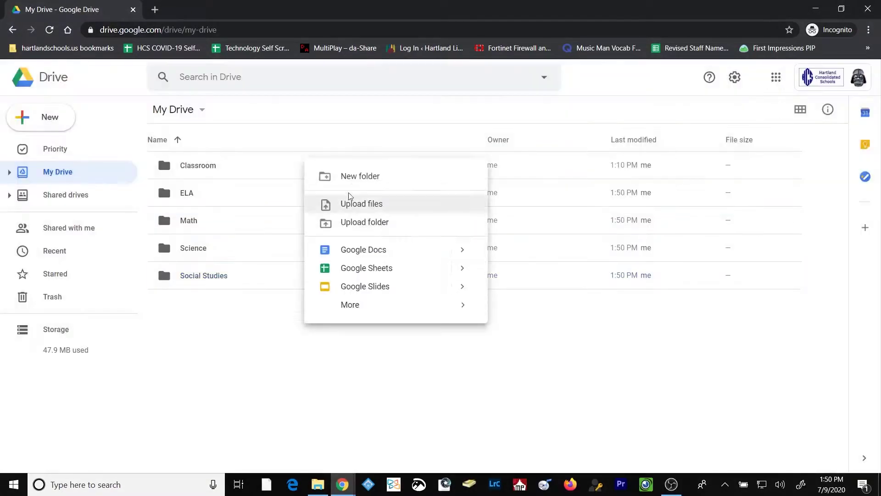
click(354, 176)
text(Personal)
key(Return)
right_click(302, 277)
click(321, 286)
text(School)
key(Return)
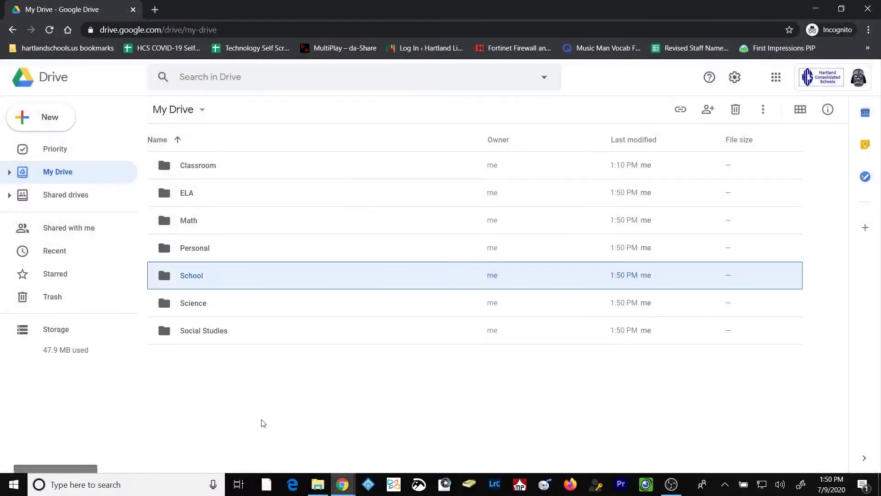
Create the Second Grade folder and delete the accidental duplicate Classroom folder
right_click(302, 250)
click(324, 257)
text(Classroom)
key(Return)
right_click(285, 243)
click(290, 252)
text(Second Grade)
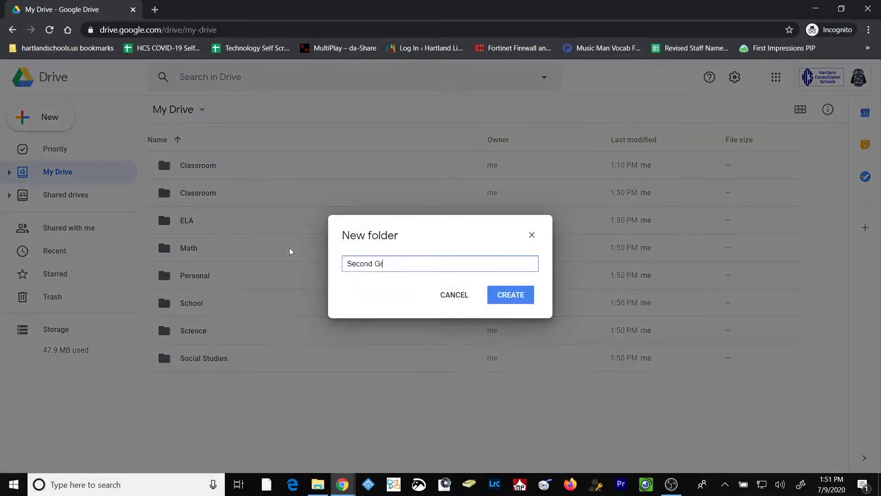
key(Return)
key(Delete)
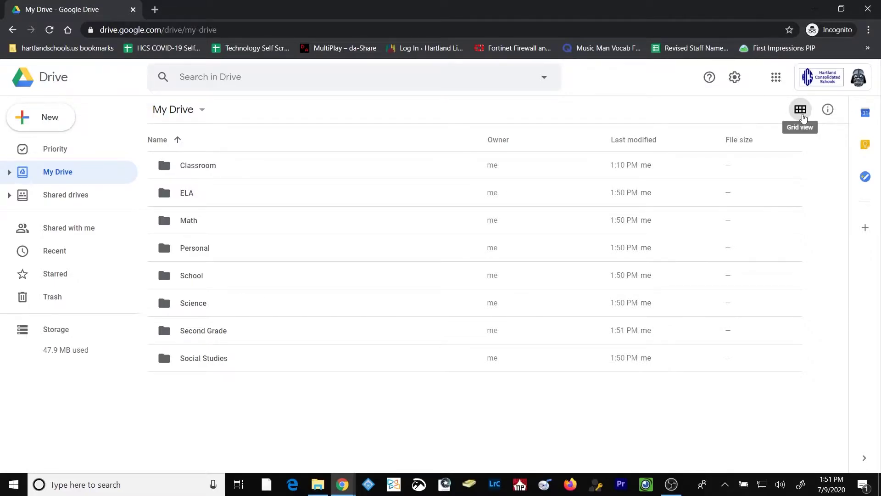
click(802, 115)
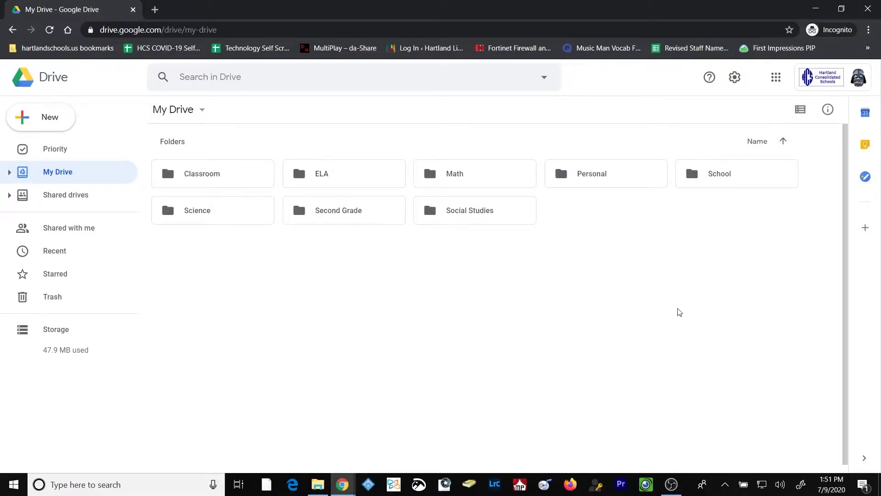
click(800, 109)
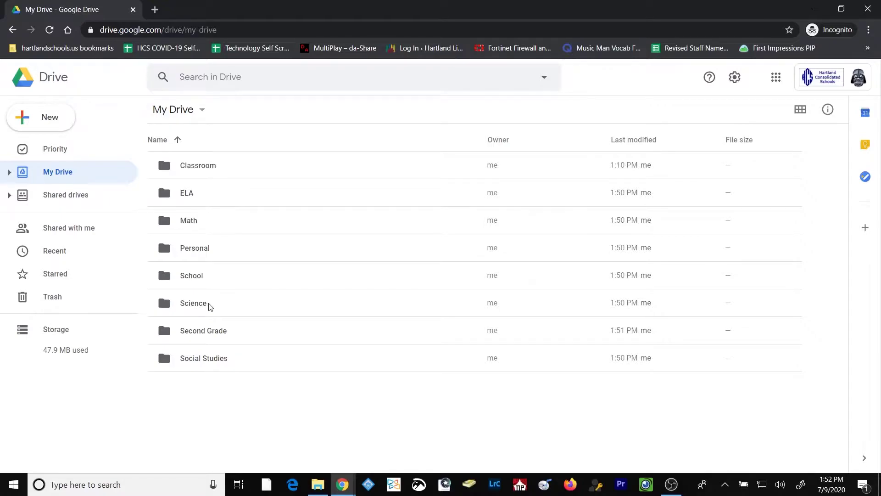
Rename the Science folder to 01 Science
right_click(210, 307)
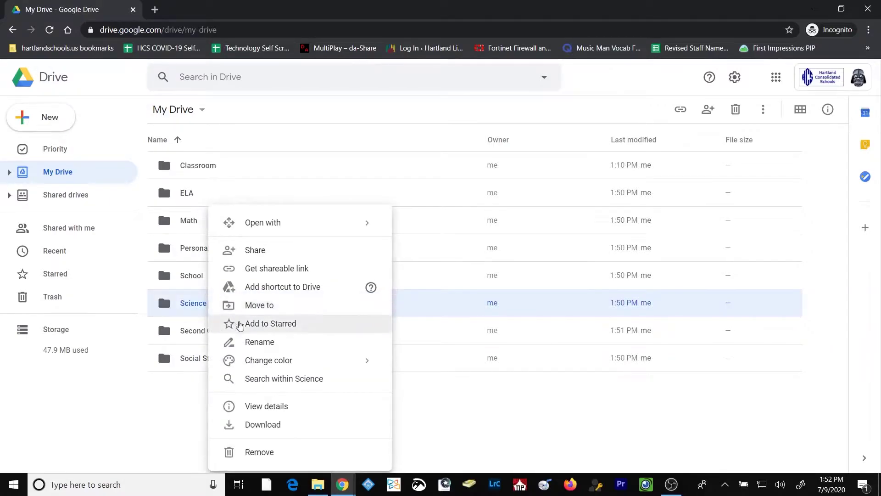
click(256, 342)
key(Home)
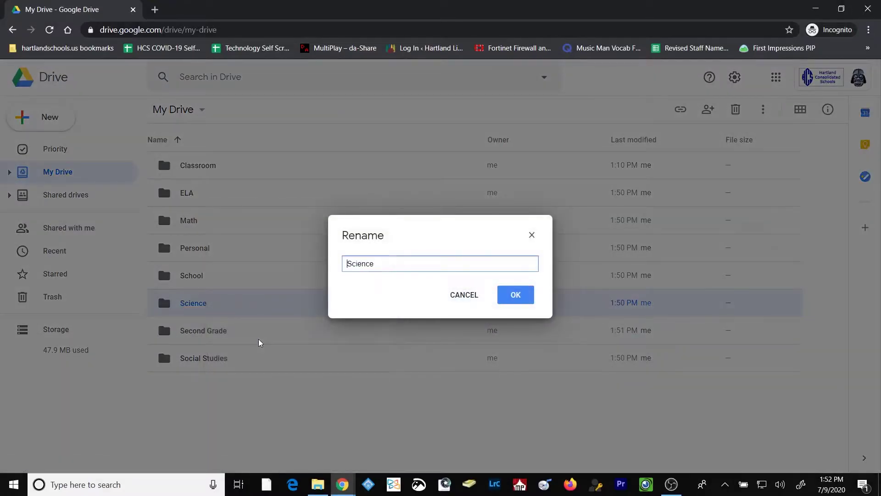
text(01)
click(503, 299)
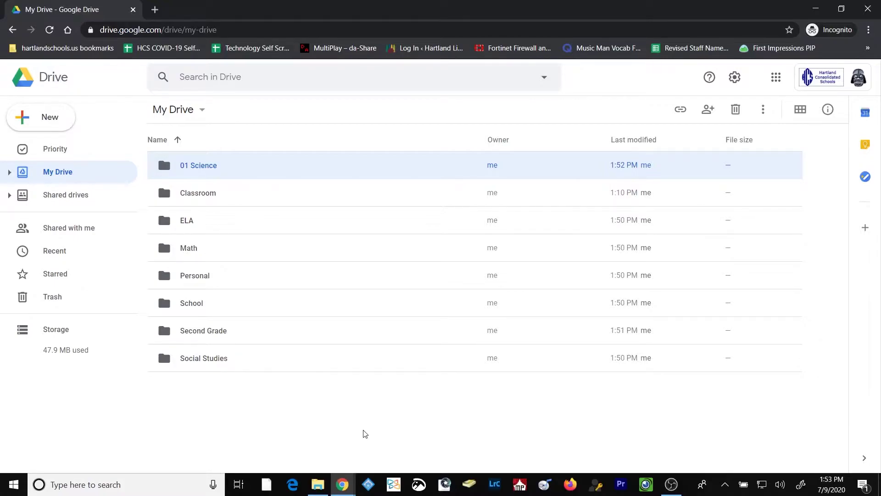
click(314, 396)
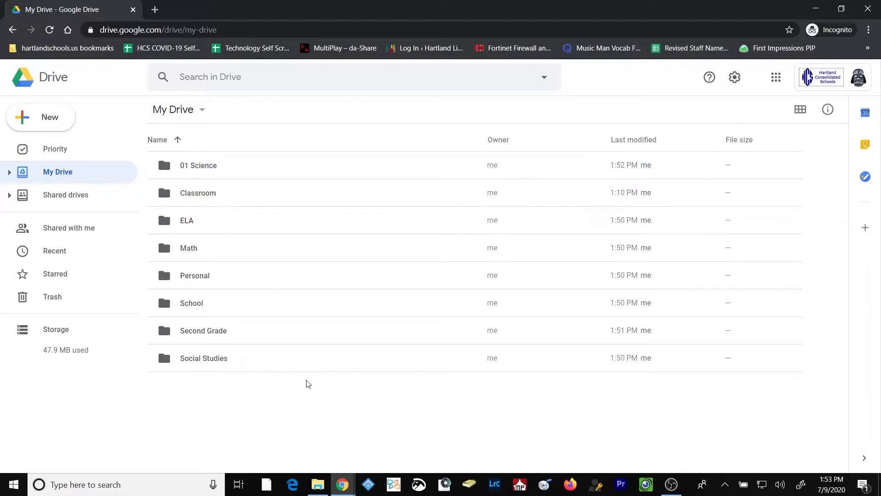
Rename Math to 02 Math and ELA to 03ELA
right_click(218, 251)
click(277, 341)
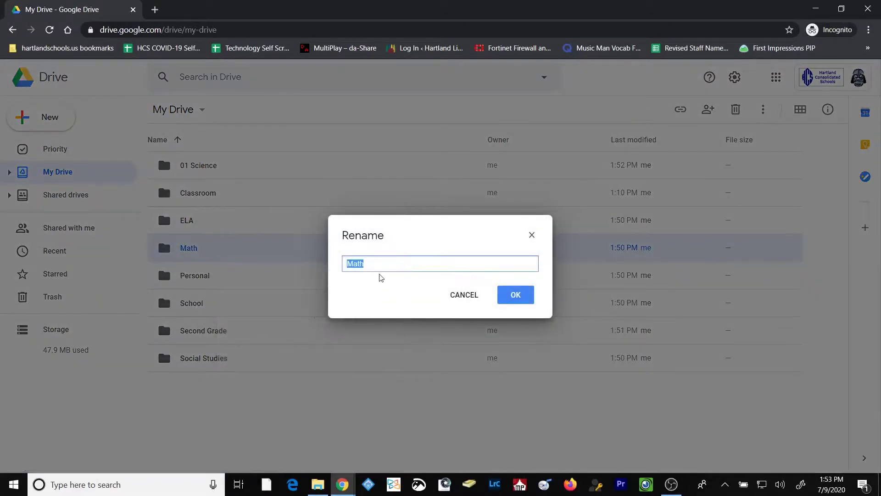
key(Left)
text(02)
click(515, 294)
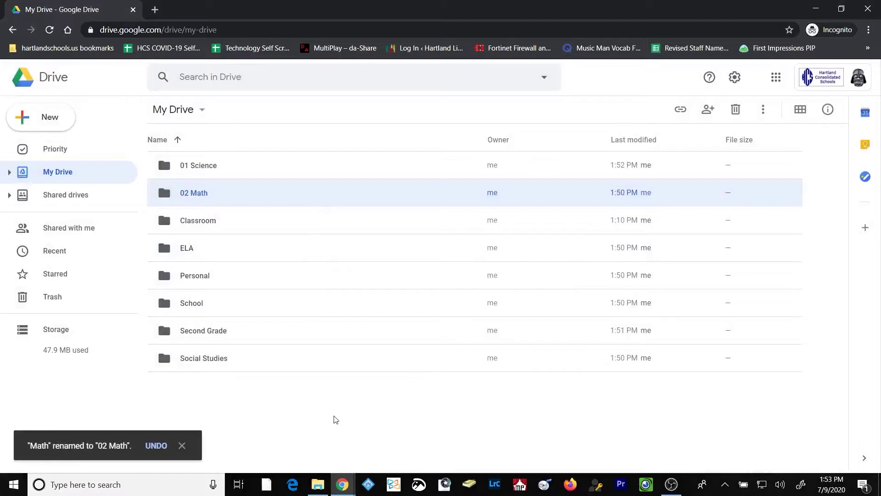
click(206, 258)
text(n03)
key(Return)
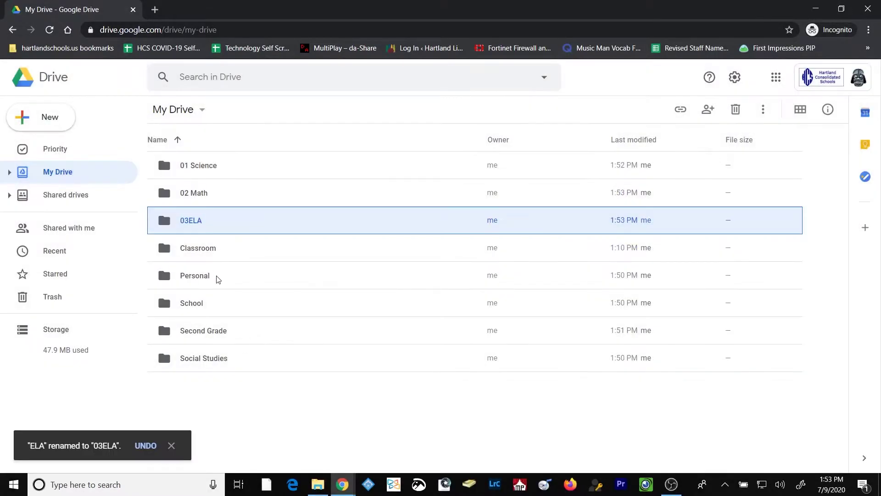
Rename Social Studies to 04, and abandon numbering the Classroom folder
click(216, 358)
text(n04)
key(Return)
click(205, 285)
text(n05)
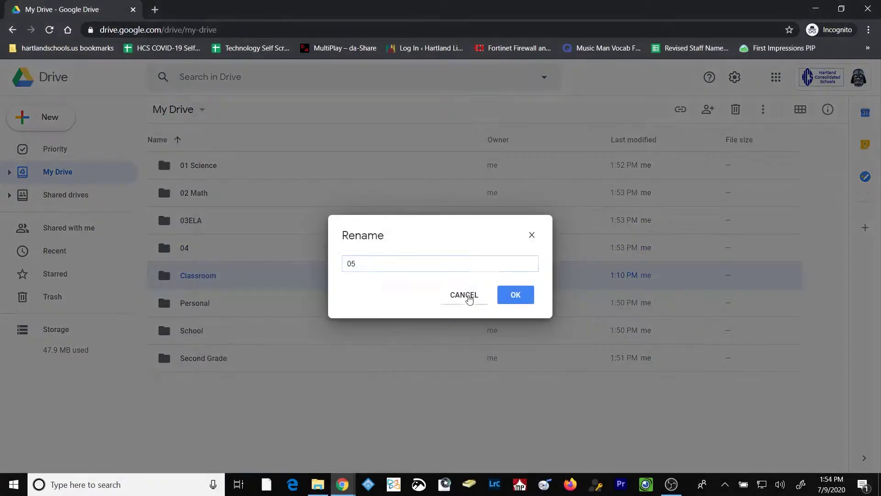
click(464, 297)
Correct the folder names to 04 Social Studies and 03 ELA
click(207, 248)
text(n04 Social Studies)
key(Return)
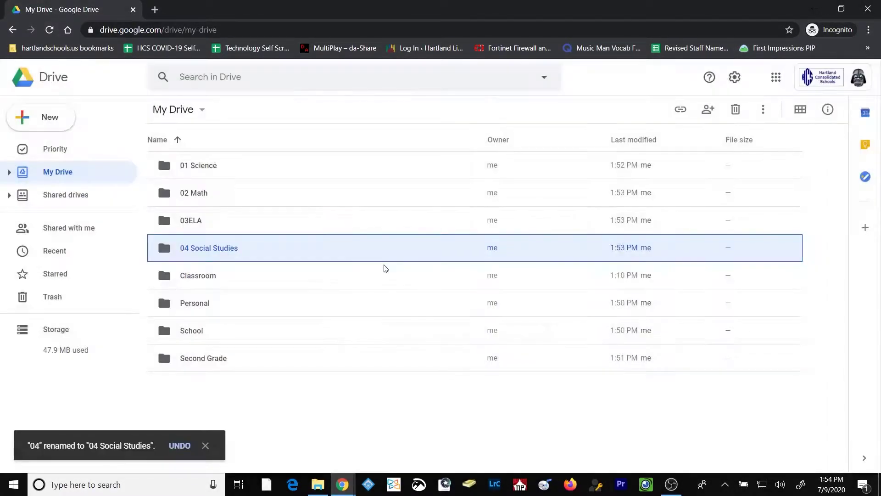
click(202, 220)
text(n03 ELA)
key(Return)
Prefix Personal with 10 and Second Grade with 11
right_click(199, 306)
click(295, 337)
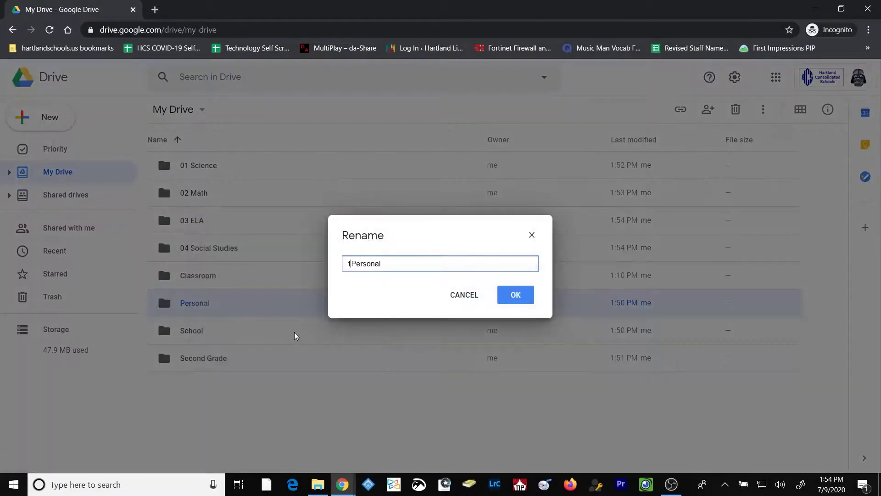
key(Home)
text(10)
key(Return)
click(198, 358)
key(n)
key(Home)
text(11)
key(Return)
click(216, 338)
Number Classroom as 12 Classroom and School as 13 School
key(n)
key(Home)
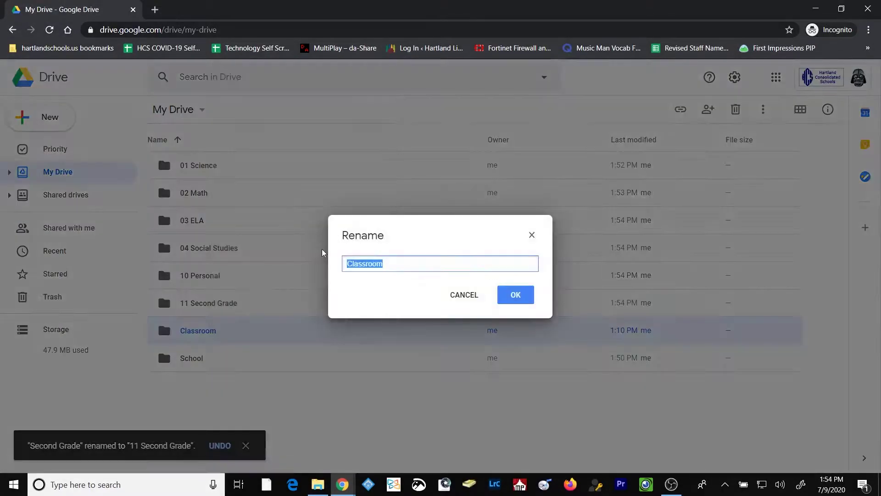
text(12)
key(Return)
key(Down)
key(n)
key(Home)
text(13)
key(Return)
Remove the number from Classroom and renumber 13 School to 12 School
right_click(222, 340)
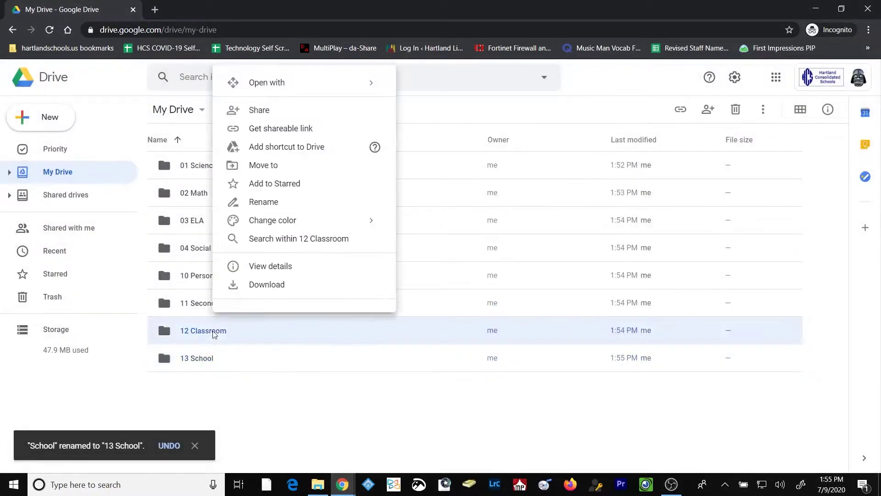
click(257, 201)
key(Home)
key(Delete)
key(Delete)
key(Delete)
key(Return)
key(Up)
key(n)
key(Home)
key(shift+Right)
key(shift+Right)
text(12)
key(Return)
click(319, 400)
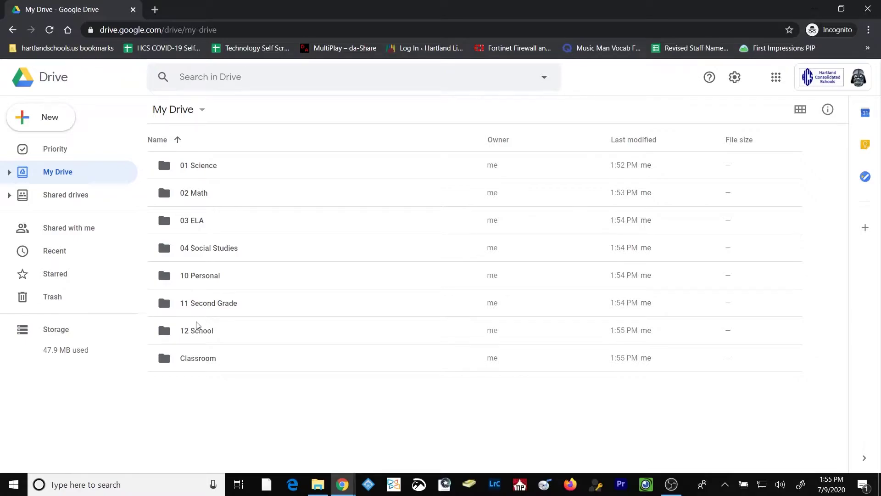
click(211, 363)
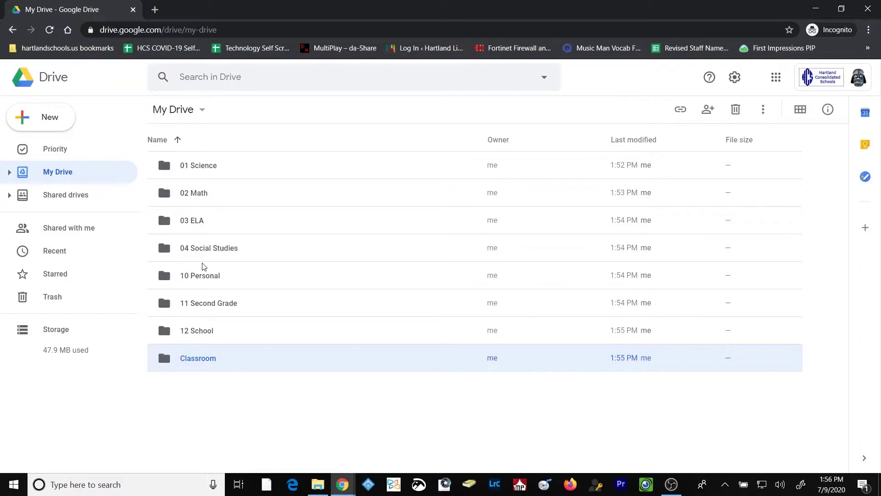
click(221, 396)
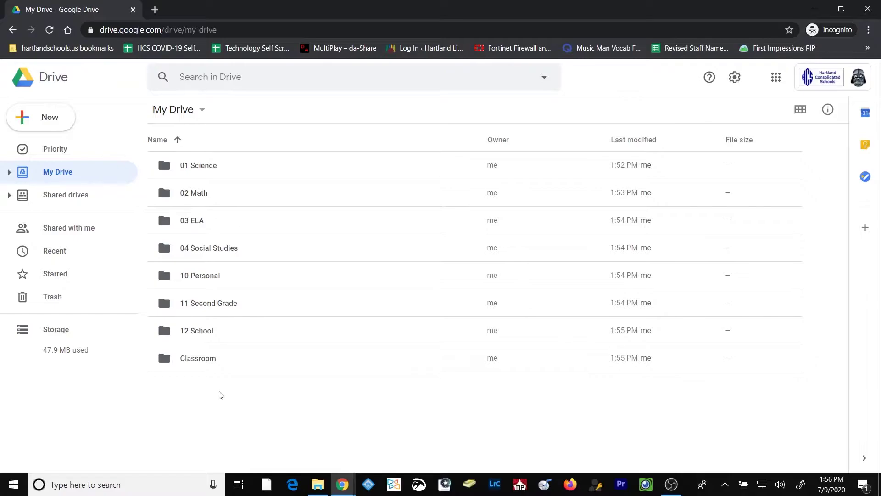
Open 01 Science and create the Notes and Quizzes subfolders
double_click(196, 170)
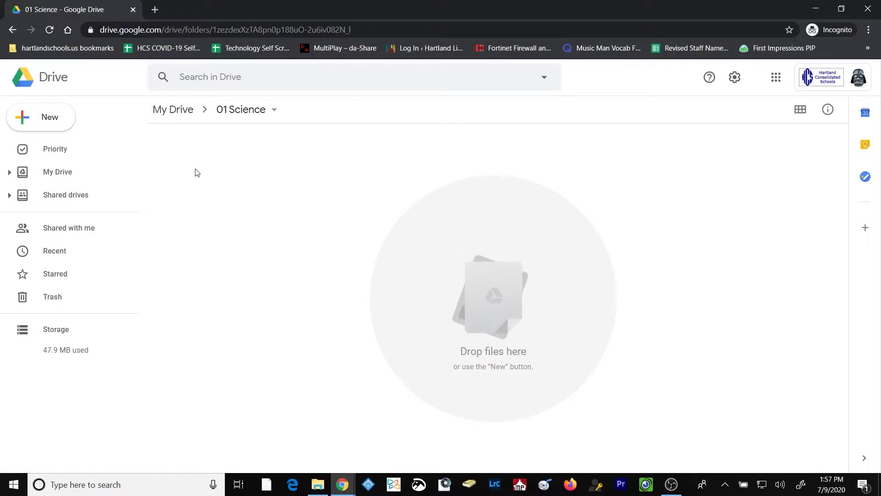
right_click(196, 170)
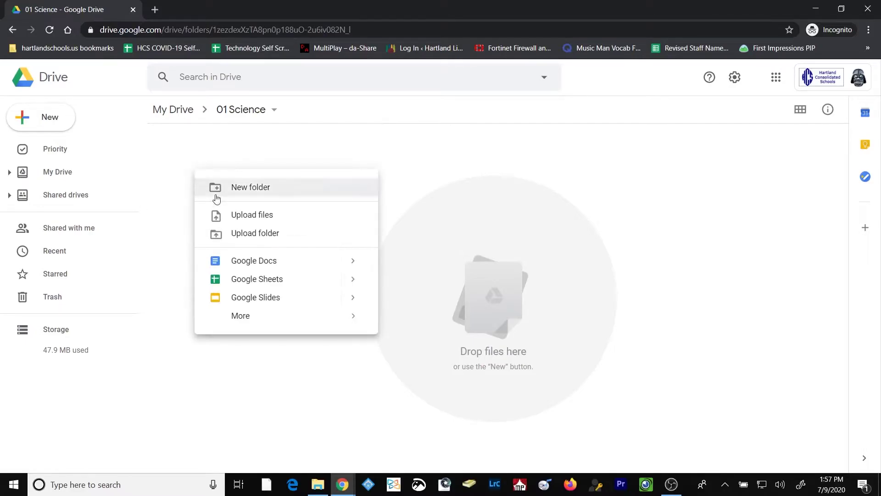
click(248, 191)
text(NOTES)
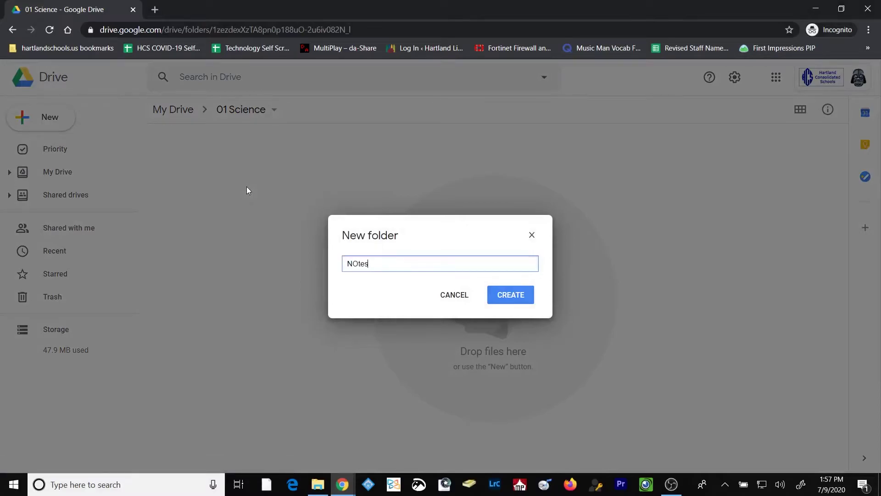
key(BackSpace)
key(BackSpace)
key(BackSpace)
key(BackSpace)
text(otes)
key(Return)
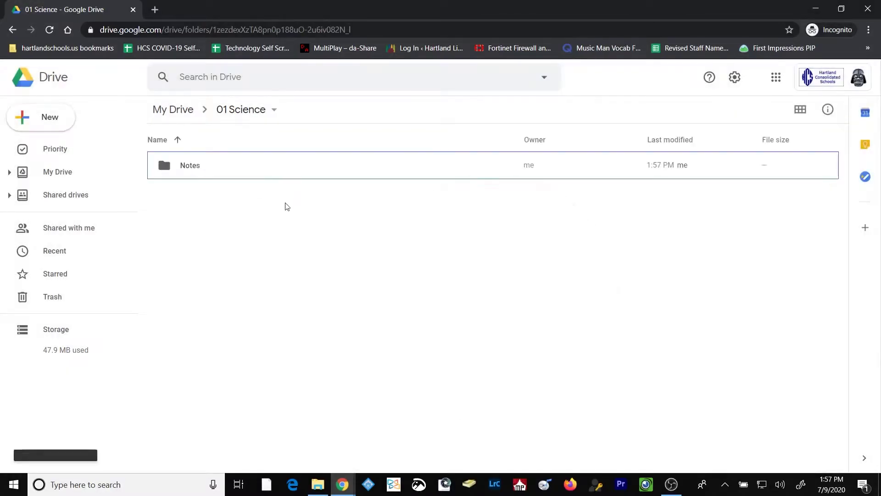
right_click(278, 229)
click(299, 242)
text(Qu)
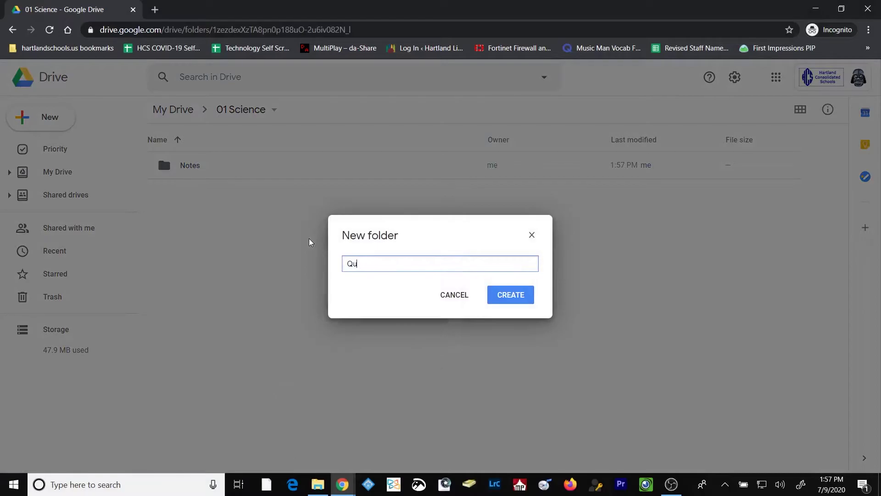
text(izzes)
key(Return)
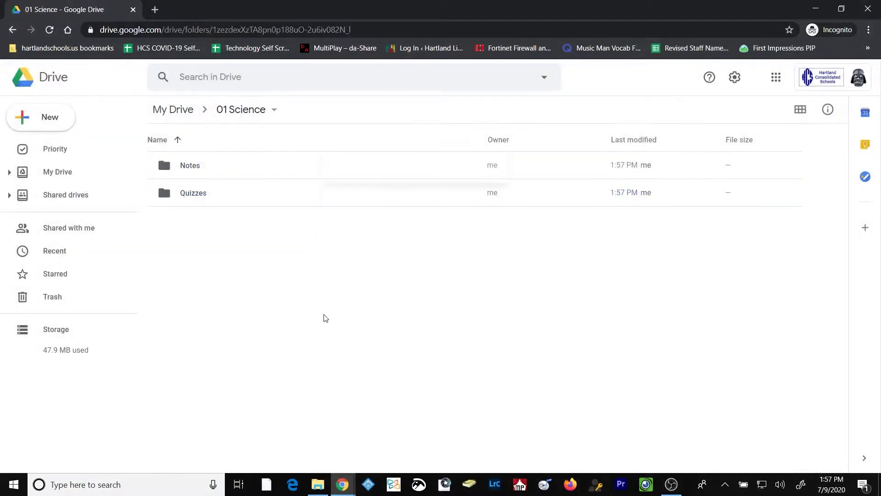
Add the Tests and Worksheets subfolders inside 01 Science
right_click(335, 317)
click(377, 168)
text(Tests)
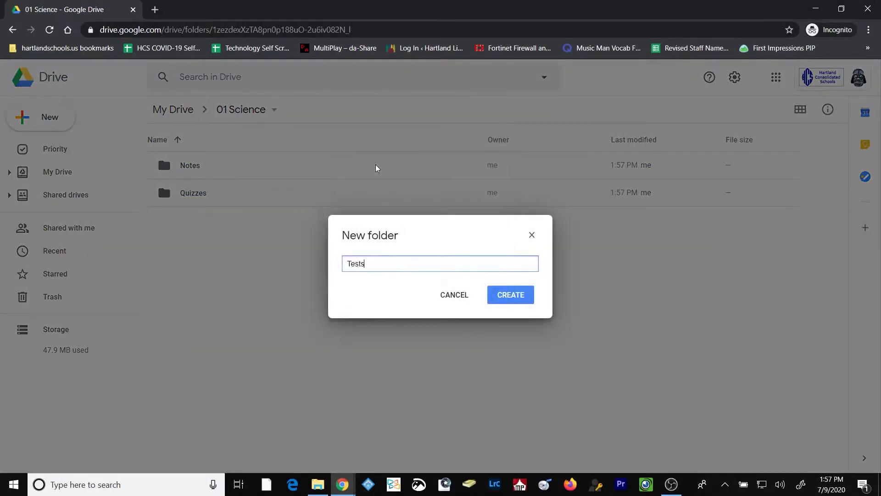
key(Return)
right_click(301, 301)
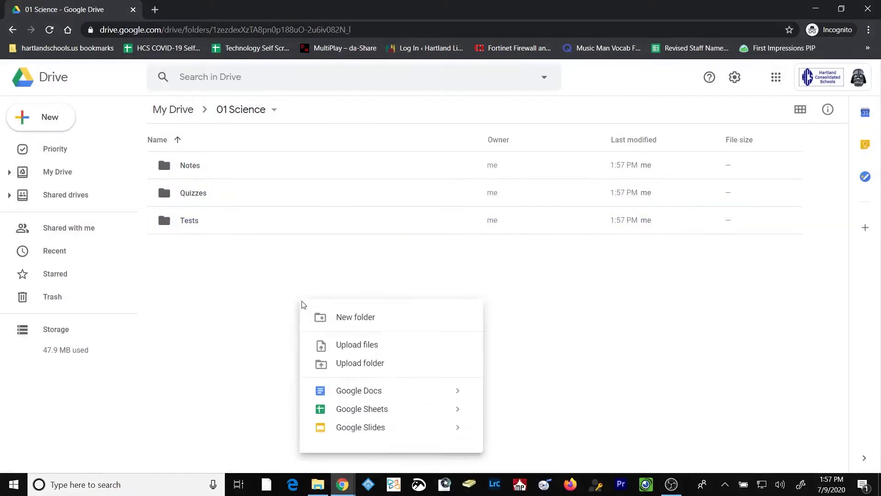
click(344, 318)
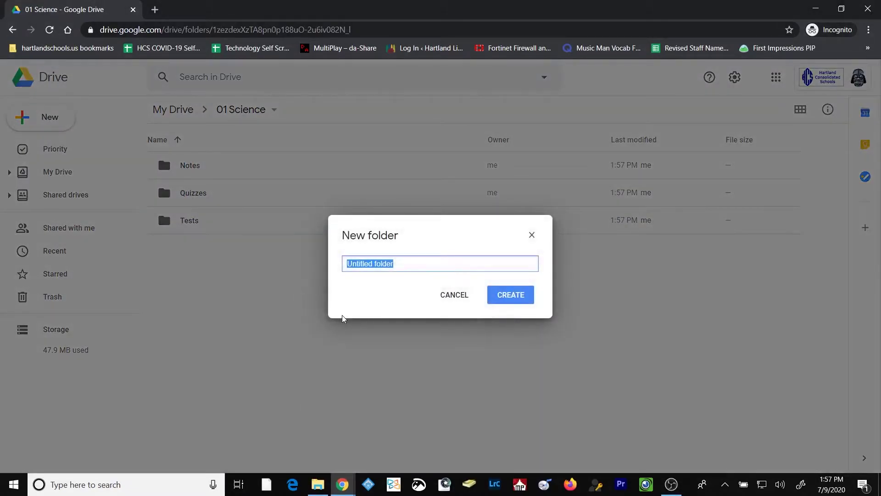
text(Worksheets)
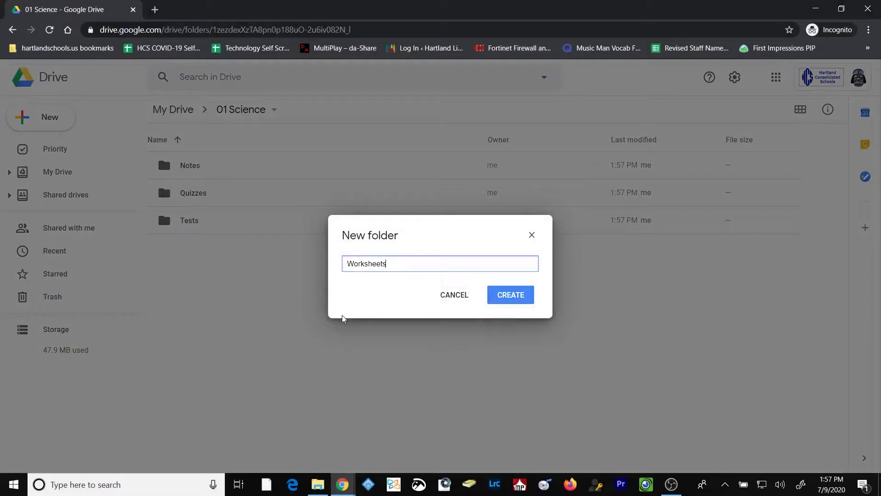
key(Return)
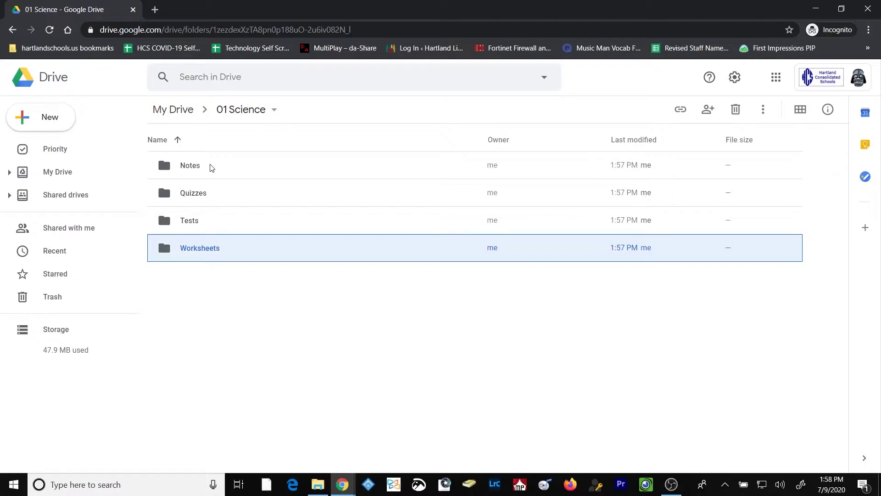
Return to My Drive, open 12 School, and create a Committee Meetings subfolder
key(alt+Left)
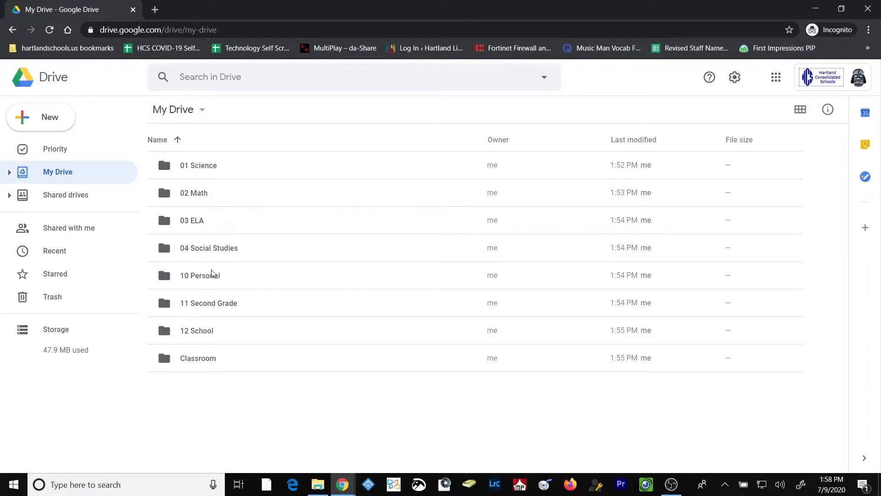
double_click(210, 331)
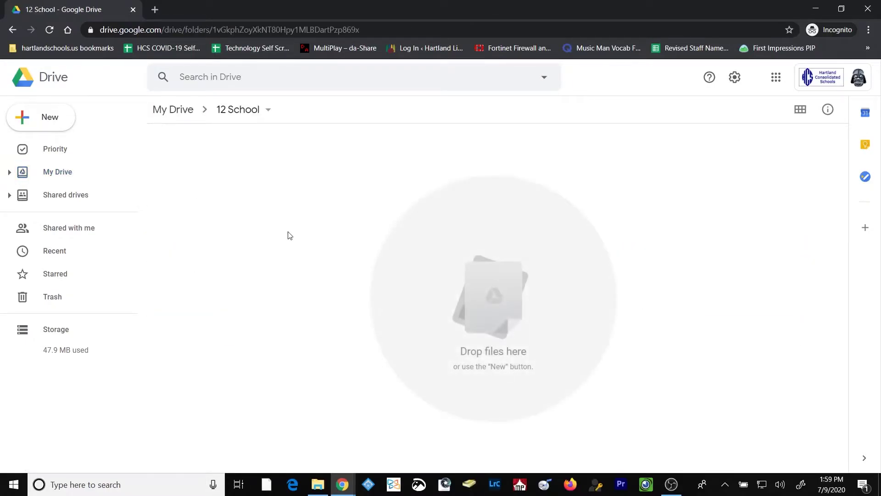
right_click(288, 231)
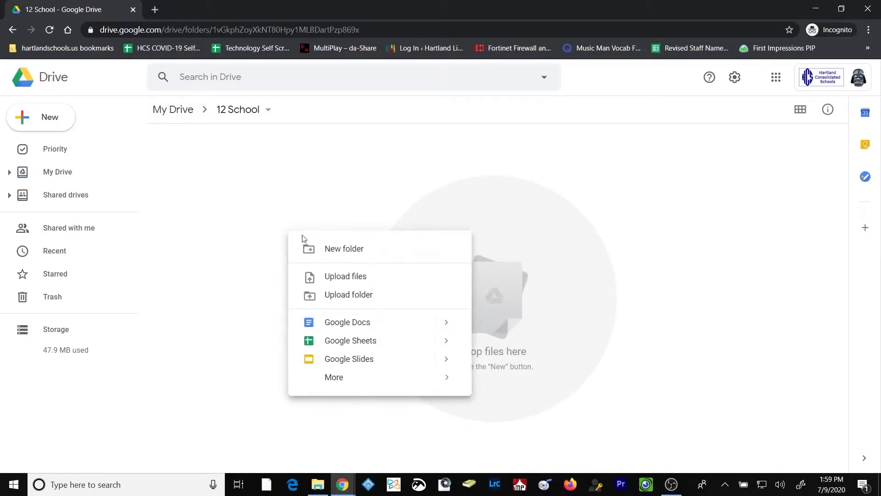
click(327, 252)
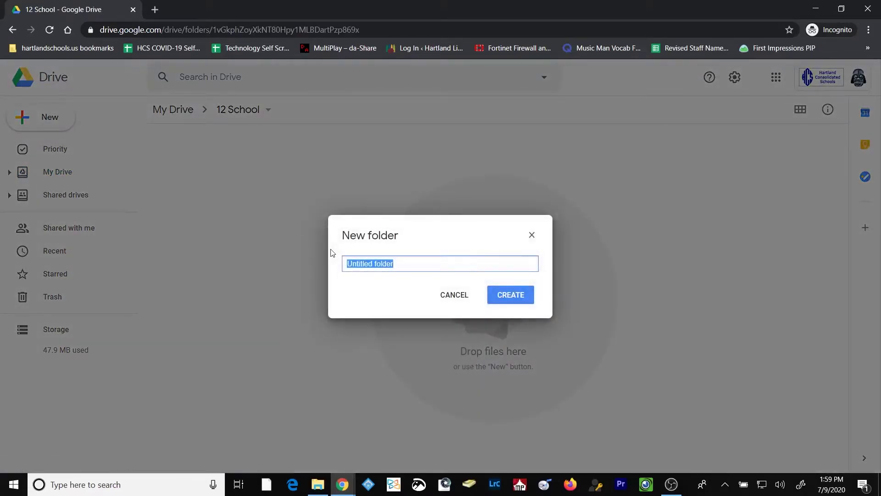
text(Committee Meetings)
key(Return)
Add Field Trips, Office Forms and School Newsletters subfolders with the Shift+F shortcut
key(shift+f)
text(Field Trips)
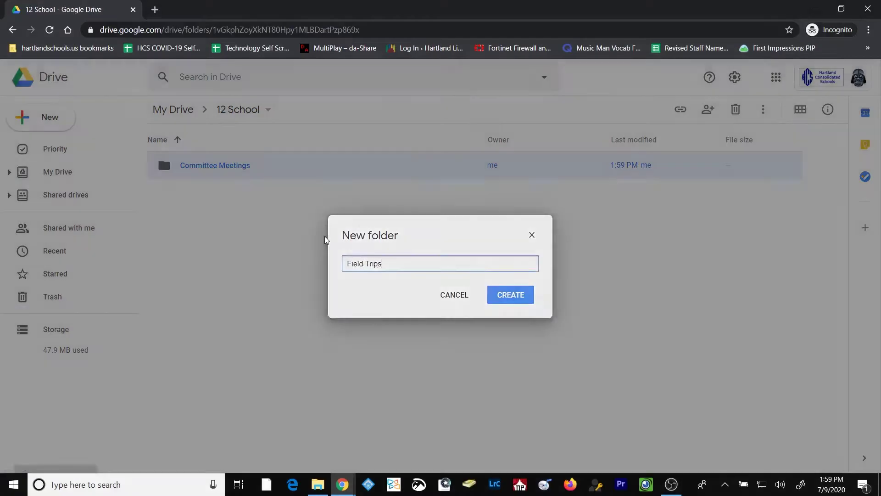
key(Return)
key(shift+f)
text(Office Forms)
key(Return)
key(shift+f)
text(School Newslette)
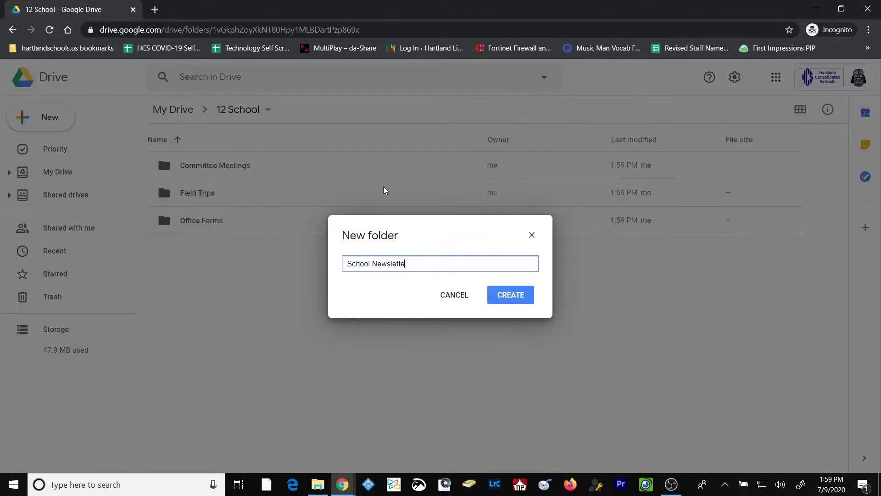
text(rs)
key(Return)
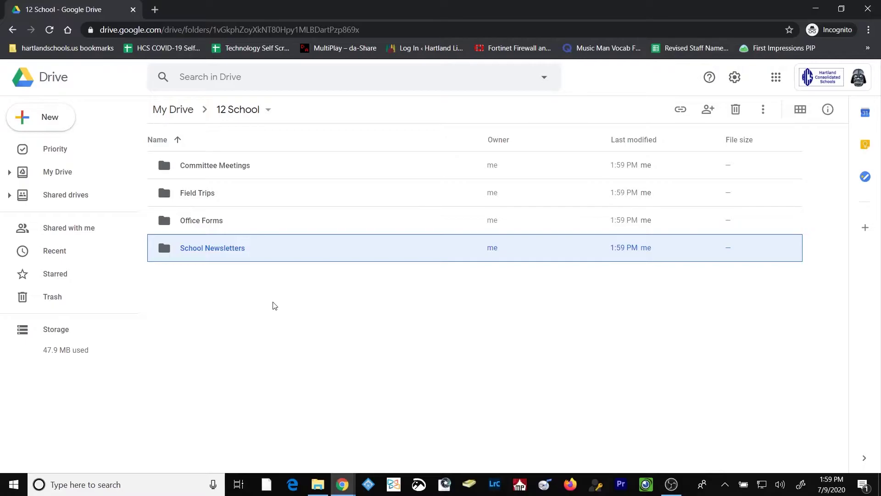
Colour 01 Science green, 02 Math red, 03 ELA blue and 04 Social Studies yellow
click(173, 109)
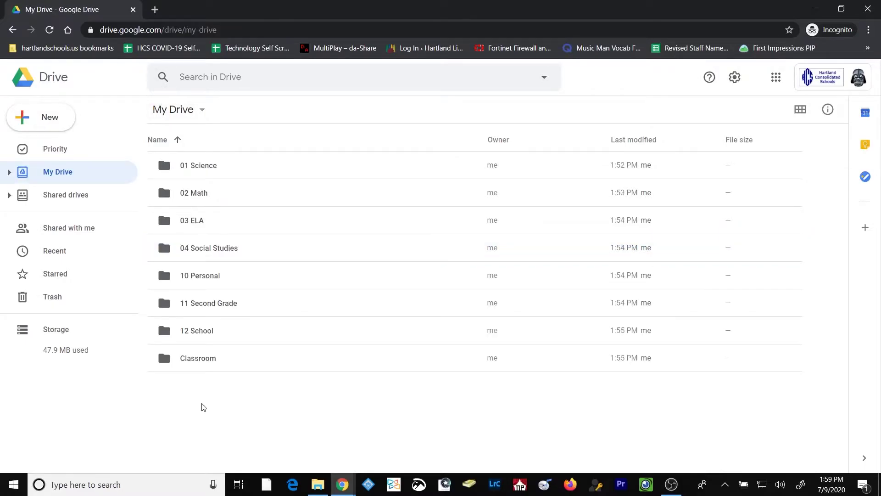
right_click(202, 170)
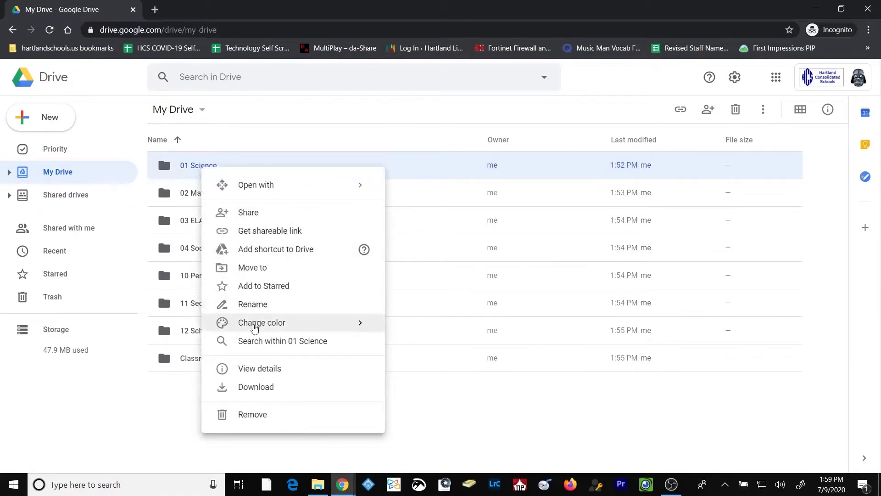
mouse_move(256, 327)
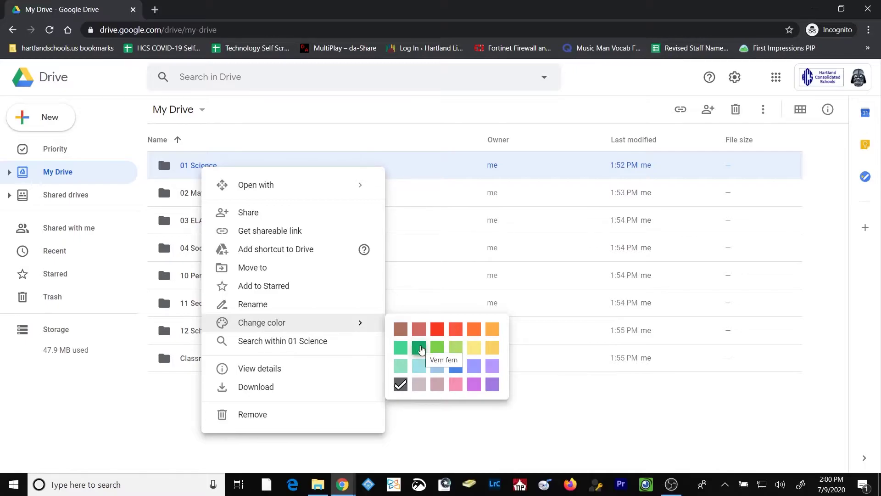
click(419, 348)
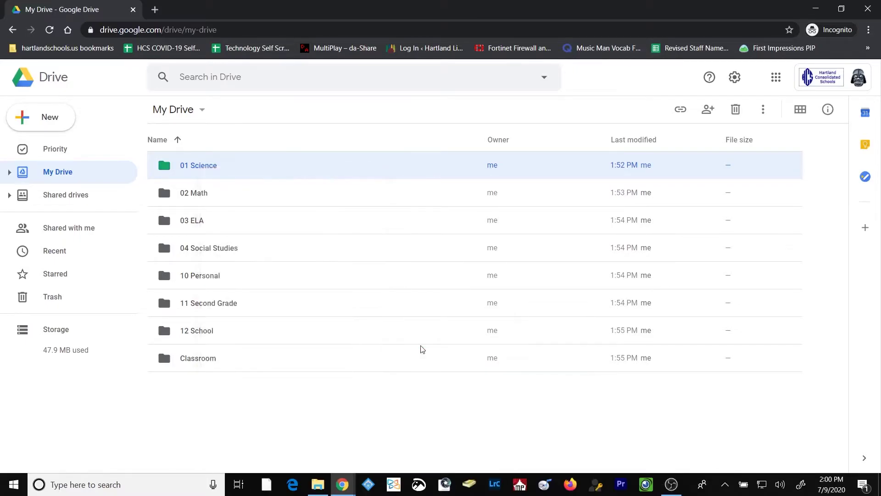
right_click(198, 193)
click(436, 366)
right_click(207, 220)
click(455, 403)
right_click(212, 247)
click(474, 384)
Colour 10 Personal orange, 11 Second Grade purple, 12 School brick red and Classroom pink
right_click(202, 275)
mouse_move(264, 360)
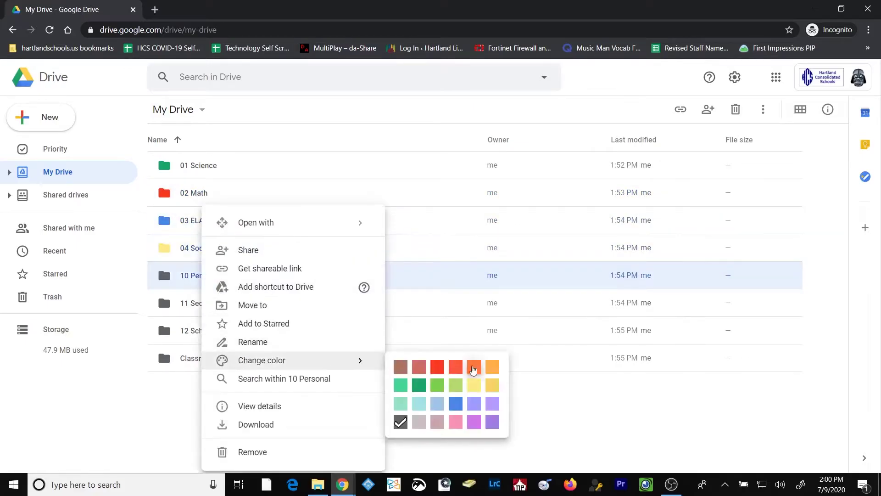
click(473, 366)
right_click(207, 303)
click(491, 422)
right_click(197, 330)
click(419, 226)
right_click(200, 362)
click(455, 311)
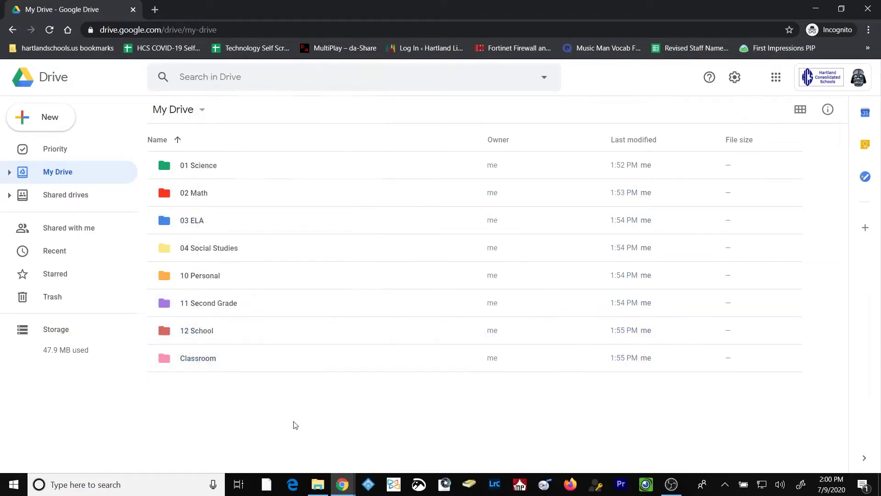
Turn the Notes, Quizzes, Tests and Worksheets subfolders in 01 Science green
double_click(204, 166)
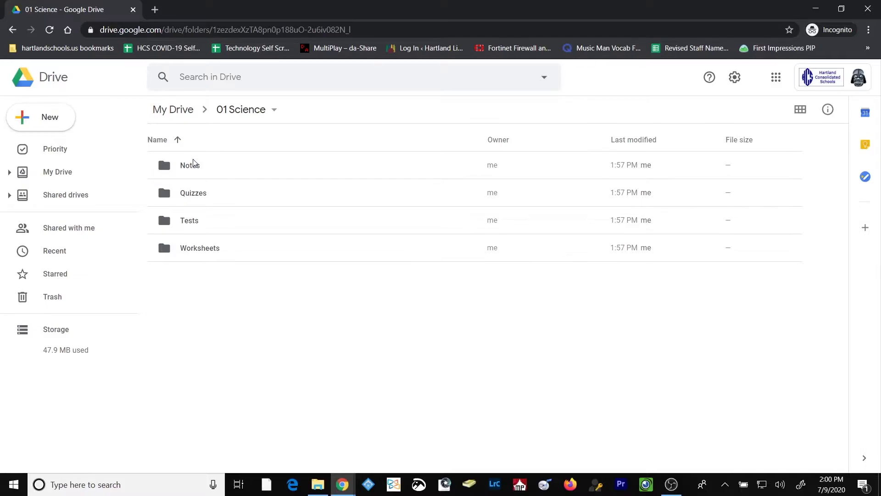
click(193, 166)
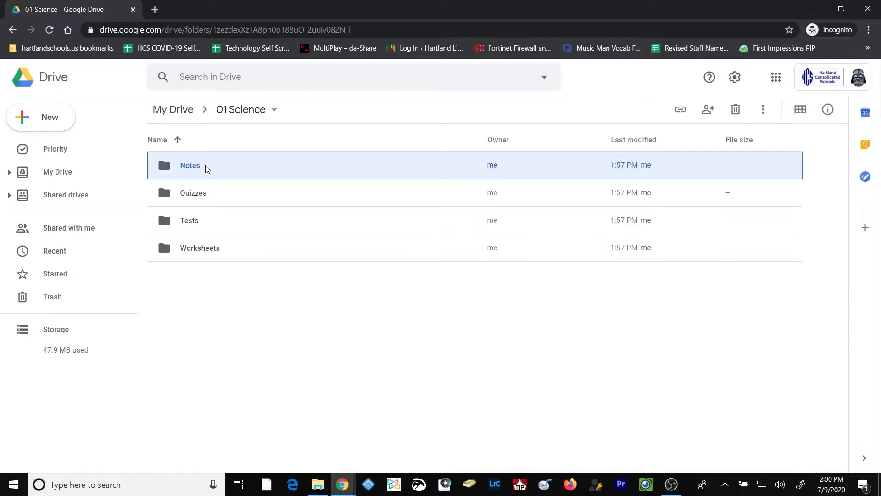
shift+click(200, 252)
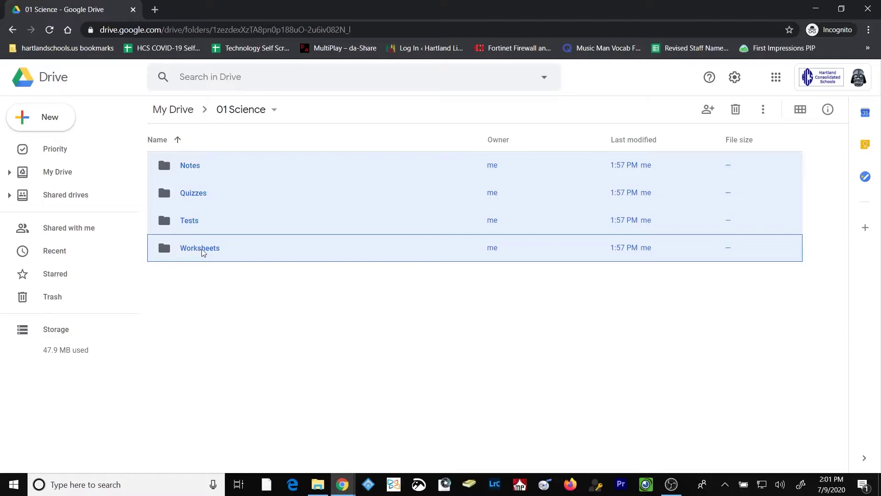
right_click(203, 251)
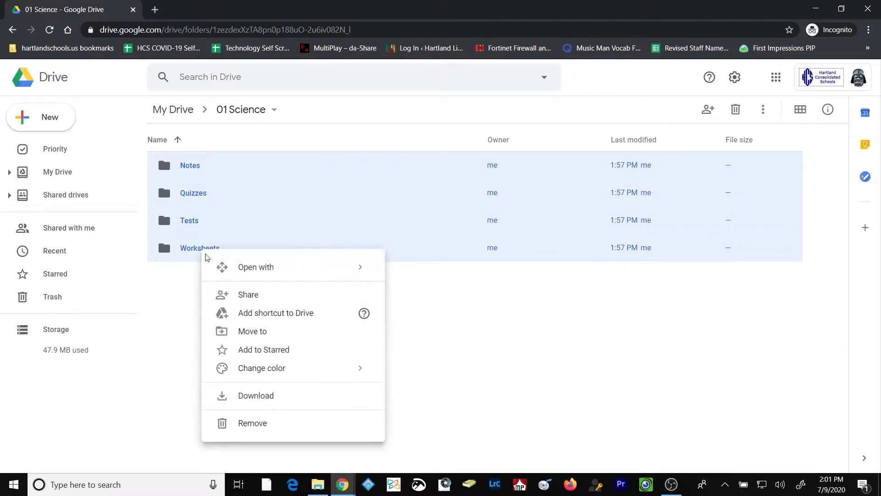
mouse_move(249, 367)
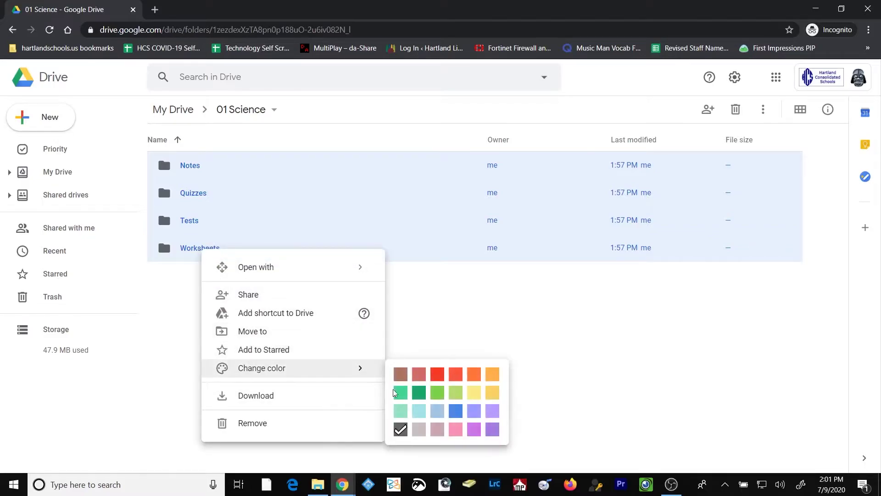
click(421, 395)
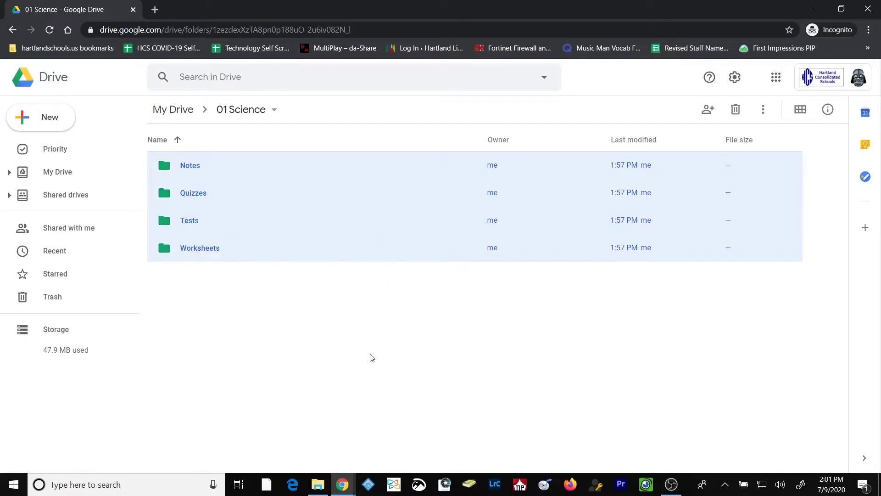
Turn all four subfolders of 12 School red, then return to My Drive
key(alt+Left)
double_click(202, 330)
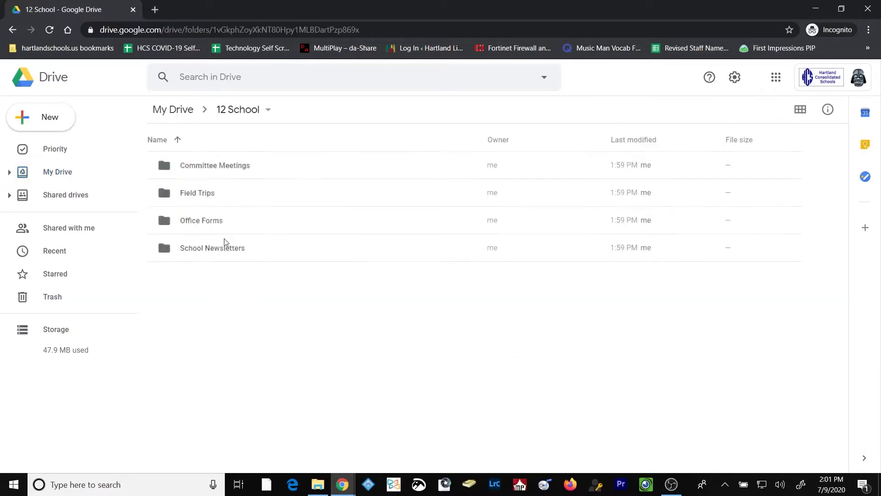
click(196, 165)
shift+click(193, 256)
right_click(193, 256)
click(427, 380)
key(alt+Left)
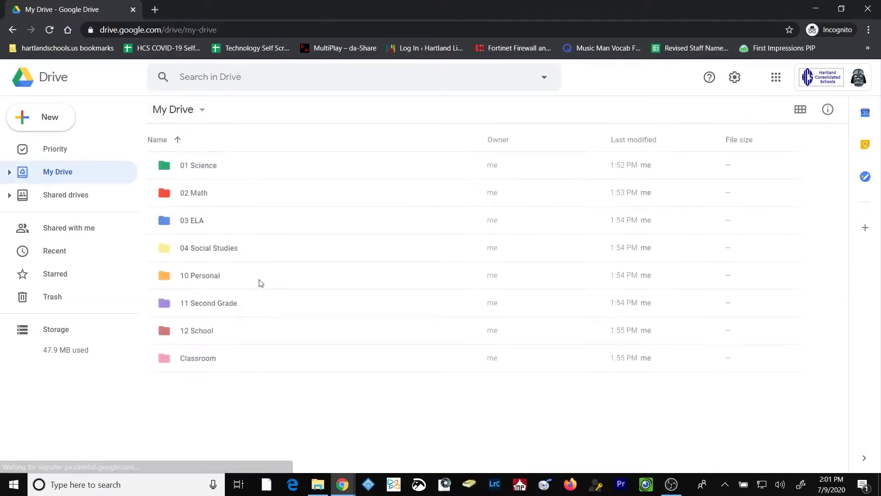
click(10, 173)
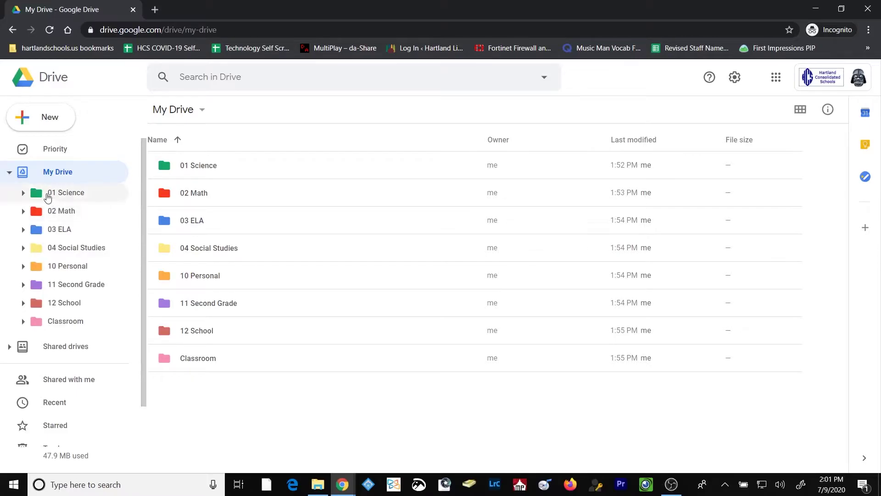
click(23, 193)
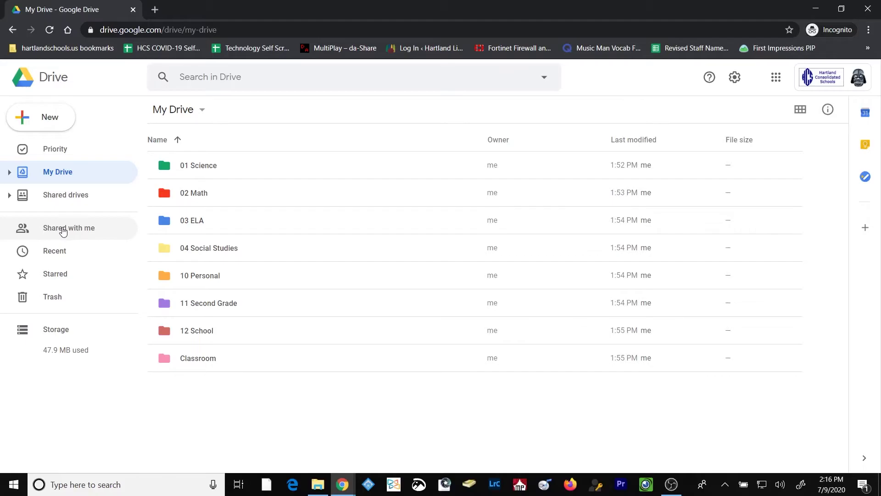
Add a shortcut to the shared letterhead file inside My Drive's 10 Personal folder
click(64, 231)
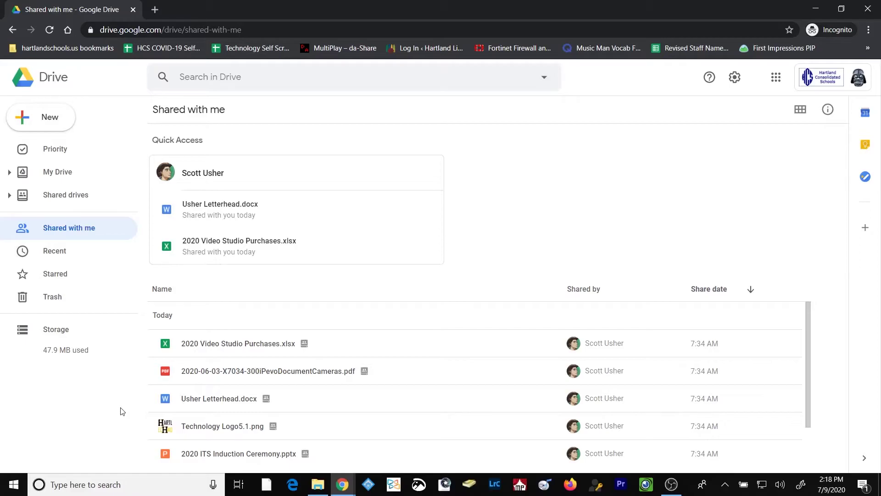
right_click(192, 402)
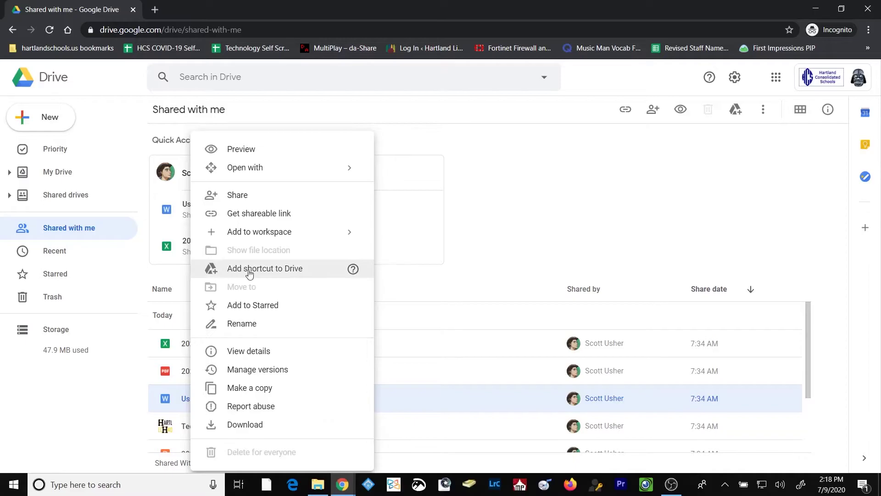
click(285, 270)
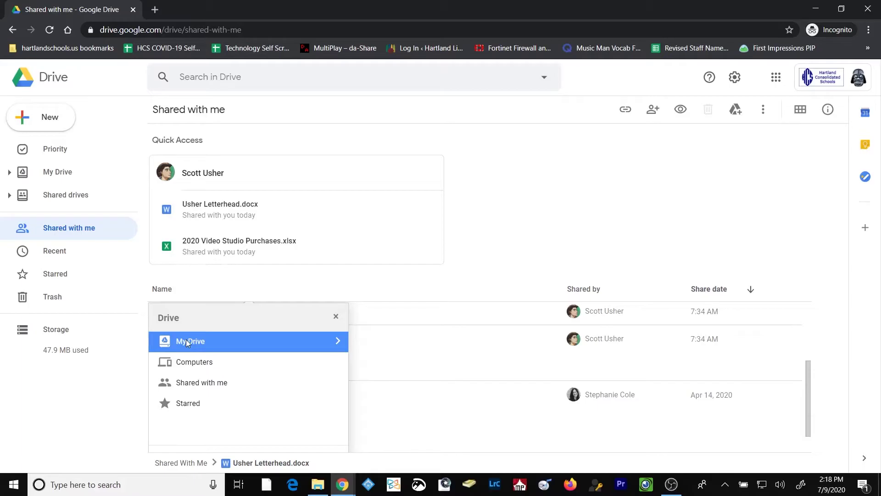
double_click(192, 345)
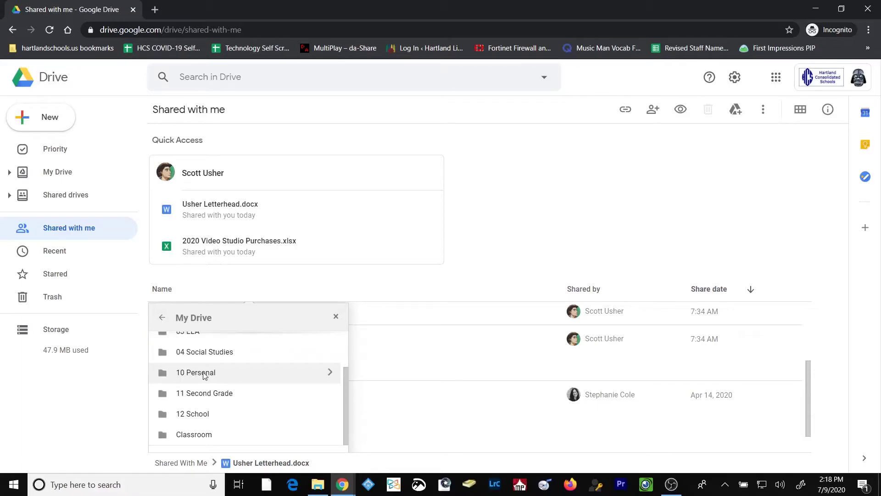
click(205, 374)
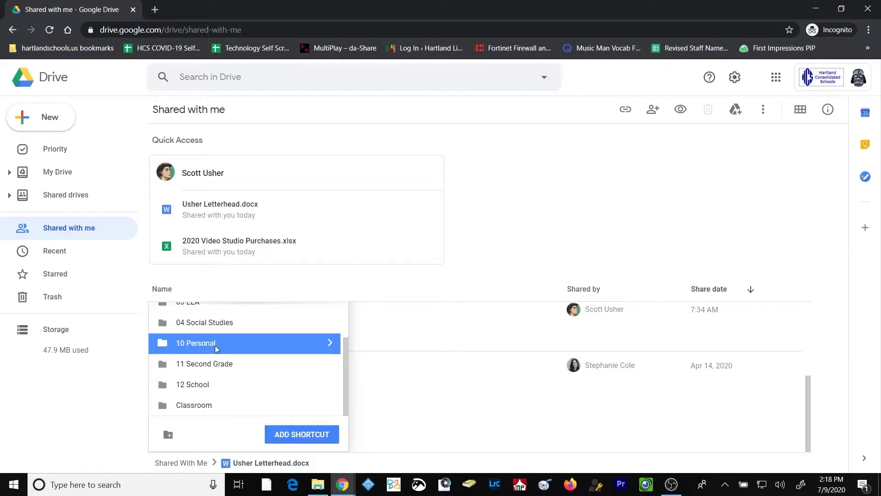
click(283, 435)
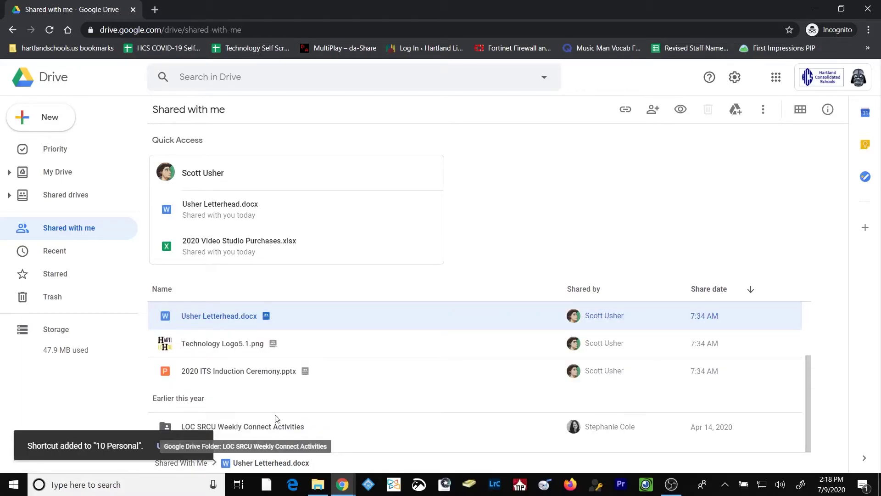
Open the 10 Personal folder and bring up the letterhead shortcut's actions
click(67, 173)
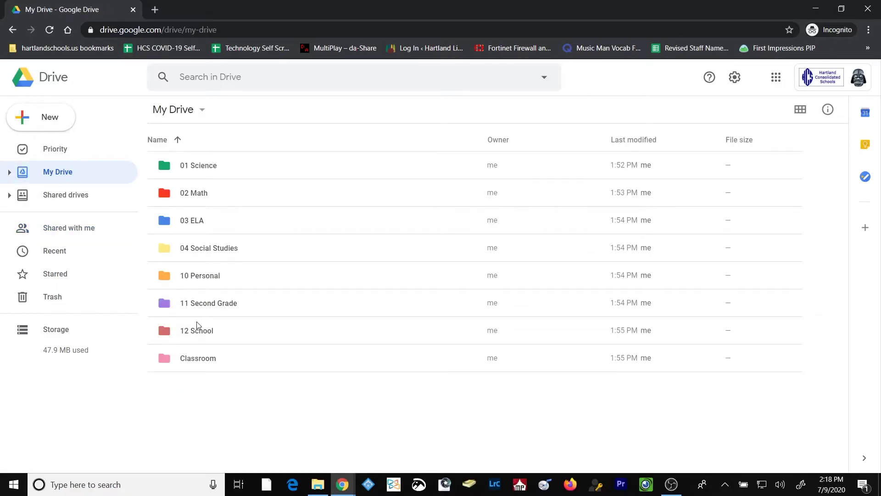
double_click(199, 275)
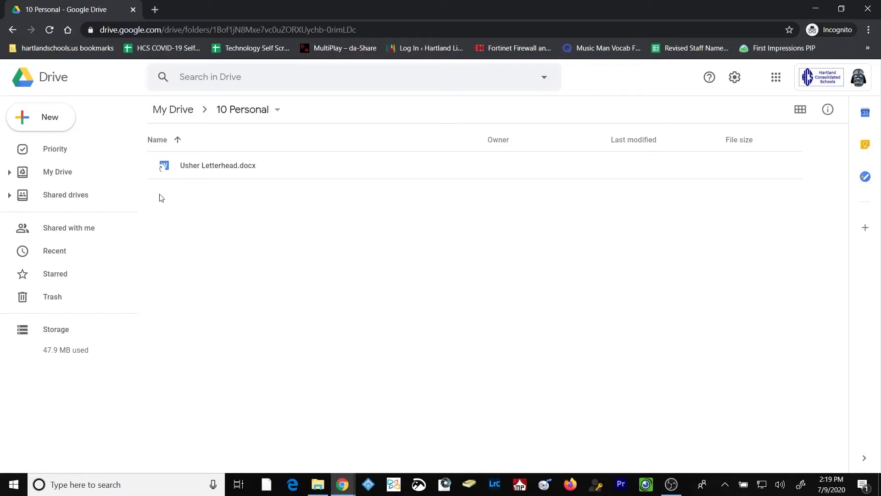
right_click(200, 168)
Open the letterhead in Google Docs, type 'Edit.' above the signature, and close it
mouse_move(236, 205)
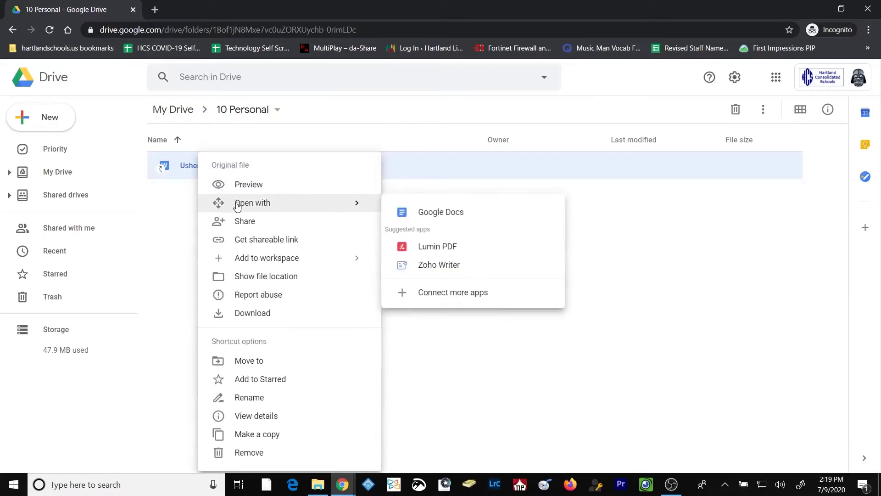
click(420, 210)
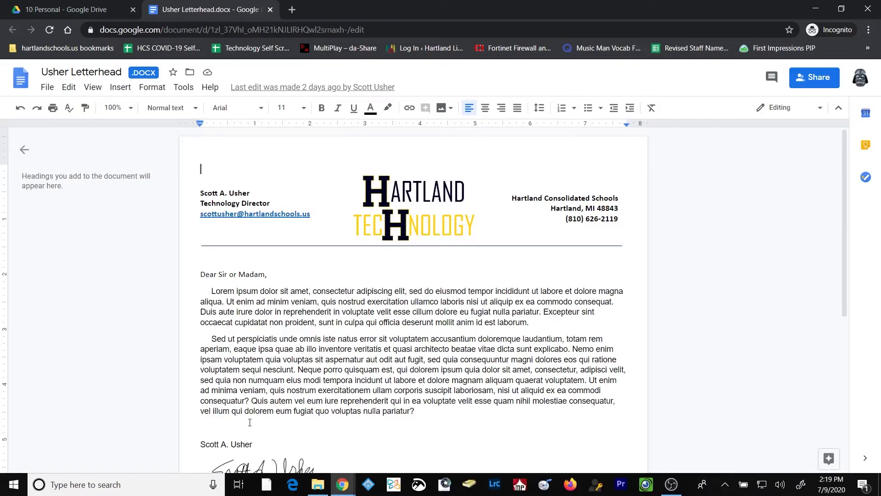
click(257, 428)
text(Edit)
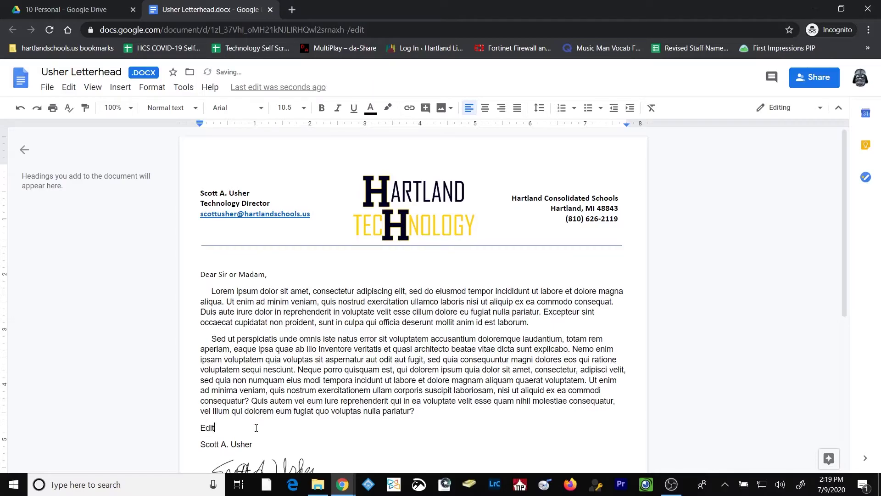
text(.)
click(270, 9)
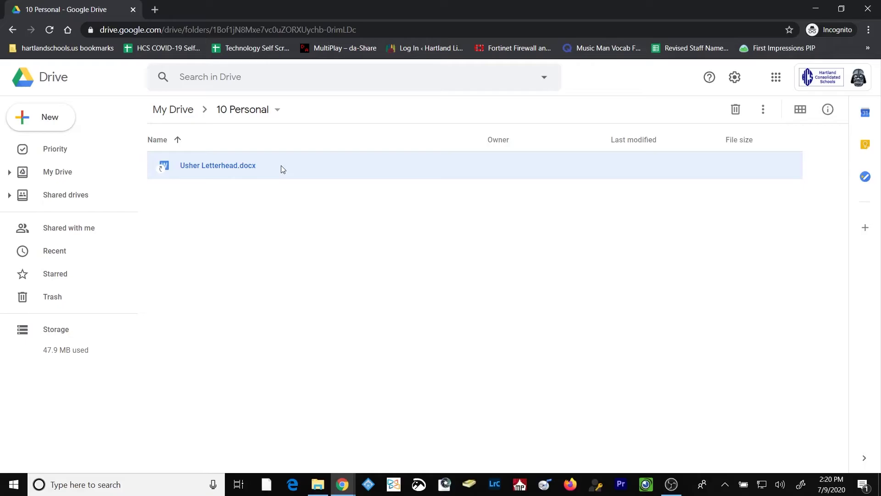
Copy Usher Letterhead.docx from Shared with me and find 'Copy of Usher Letterhead.docx' in My Drive
click(64, 228)
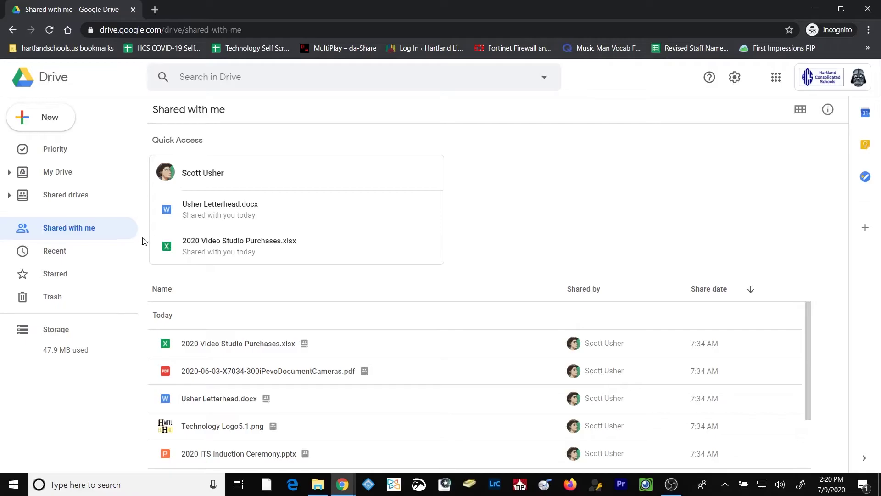
click(207, 403)
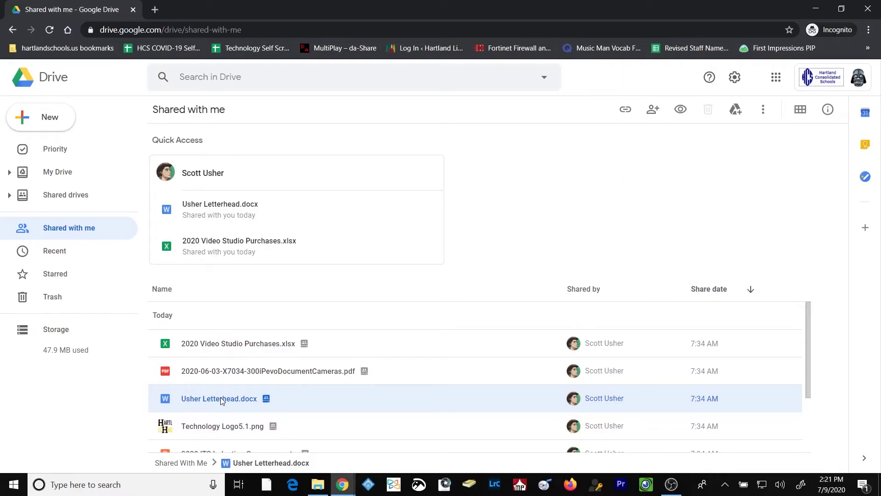
right_click(221, 400)
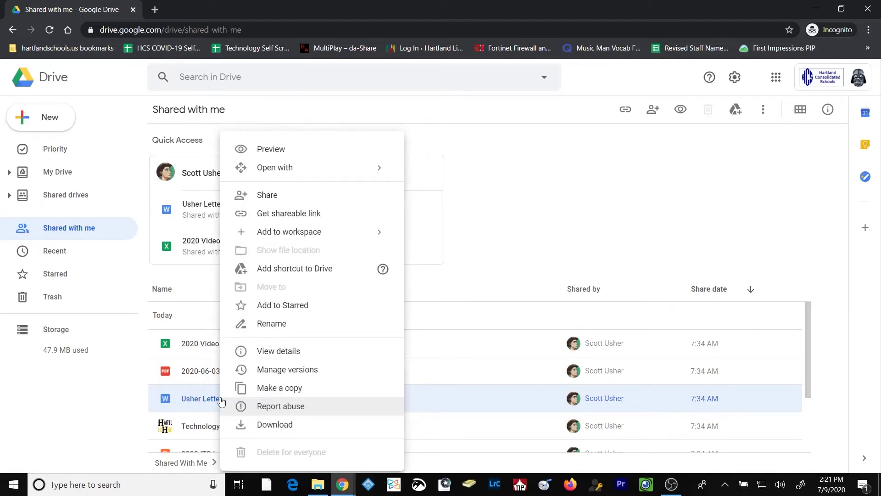
click(315, 391)
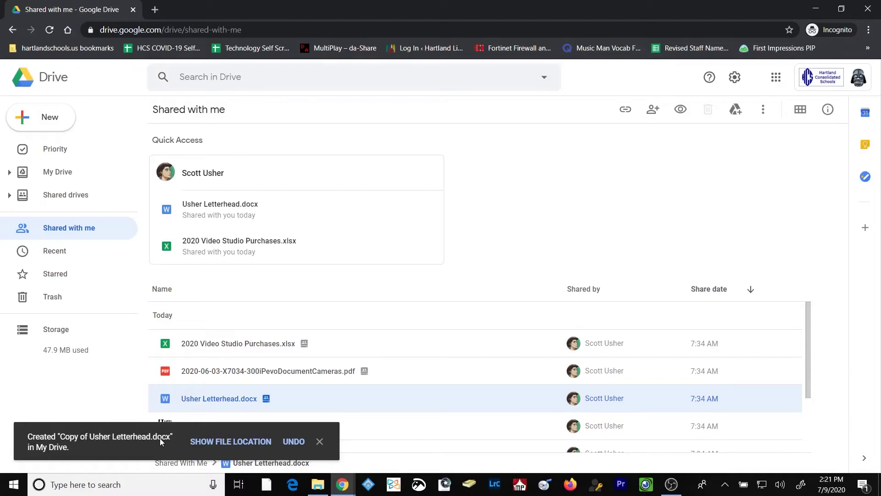
click(63, 173)
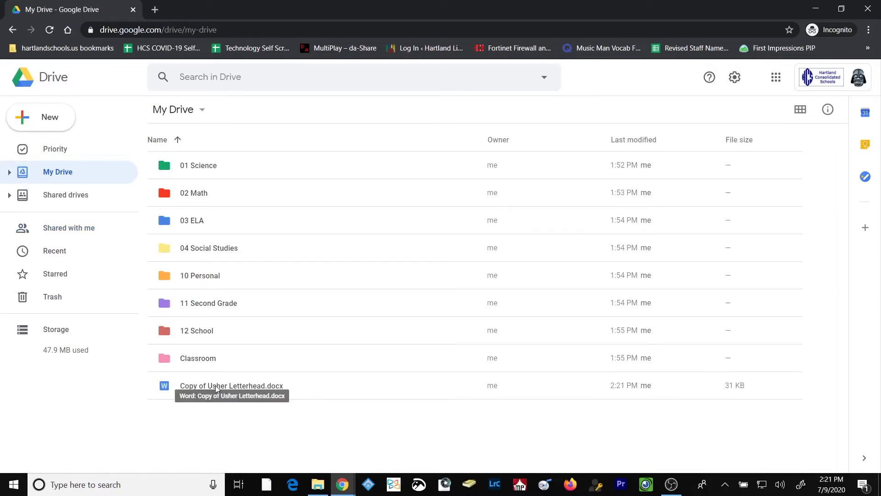
Rename the copied letterhead to Vader Letterhead.docx
right_click(216, 387)
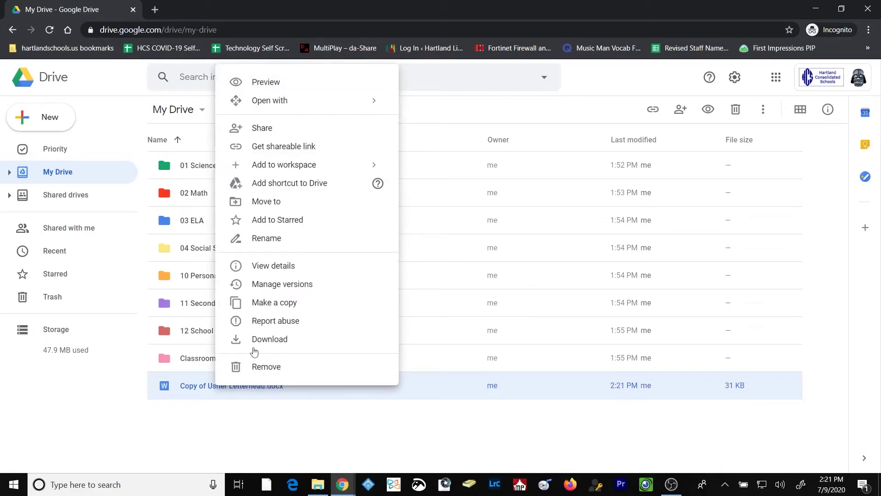
click(265, 238)
key(Home)
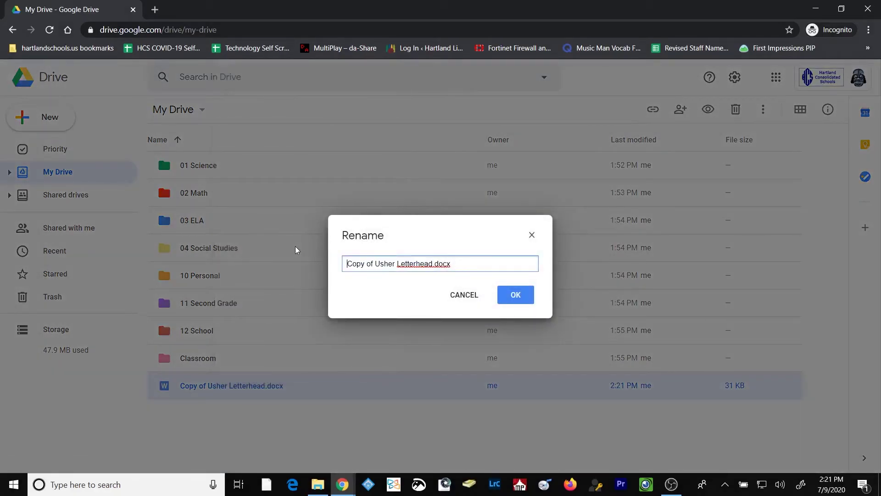
key(shift+Right)
key(shift+Right)
key(shift+Right)
key(shift+Right)
key(shift+Right)
key(shift+Right)
key(shift+Right)
key(shift+Right)
key(shift+Right)
key(shift+Right)
key(shift+Right)
key(shift+Right)
key(shift+Right)
text(Vader)
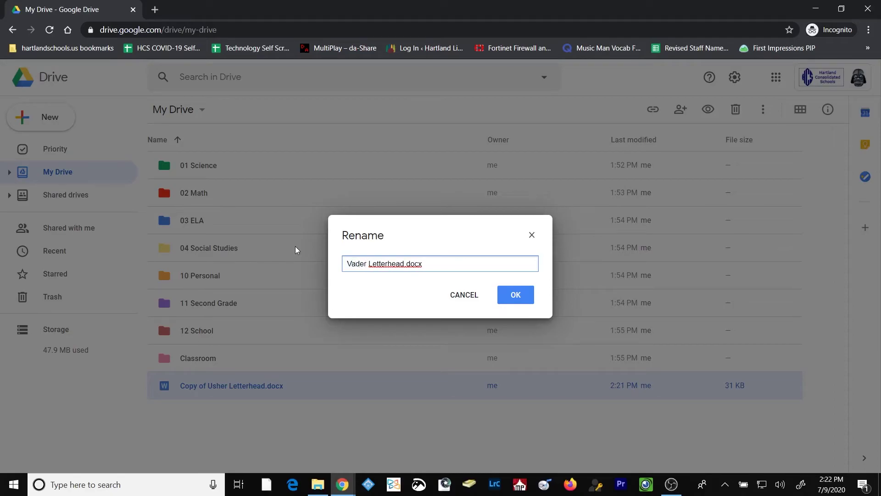
click(514, 295)
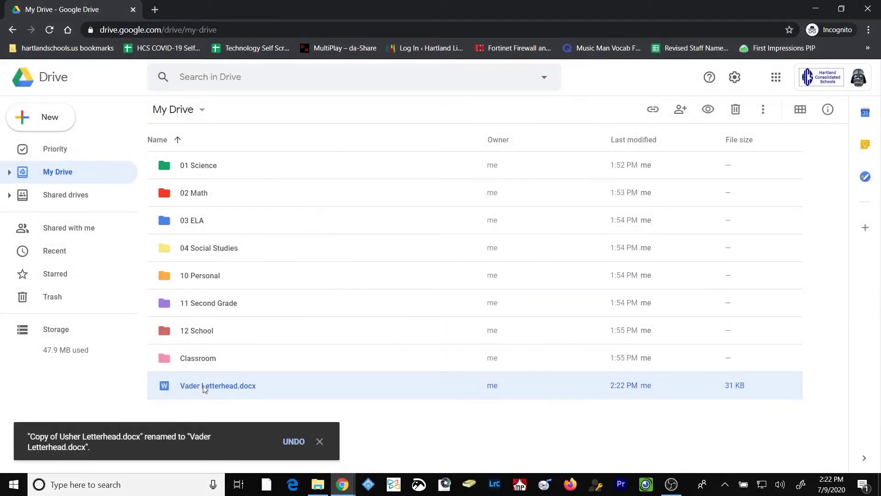
click(319, 440)
Move Vader Letterhead.docx into 10 Personal, open that folder, then view Starred
right_click(238, 389)
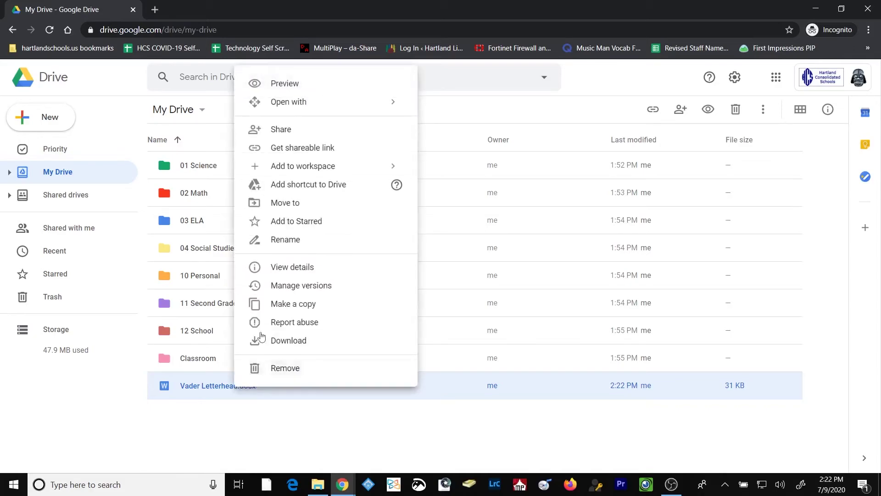
click(282, 204)
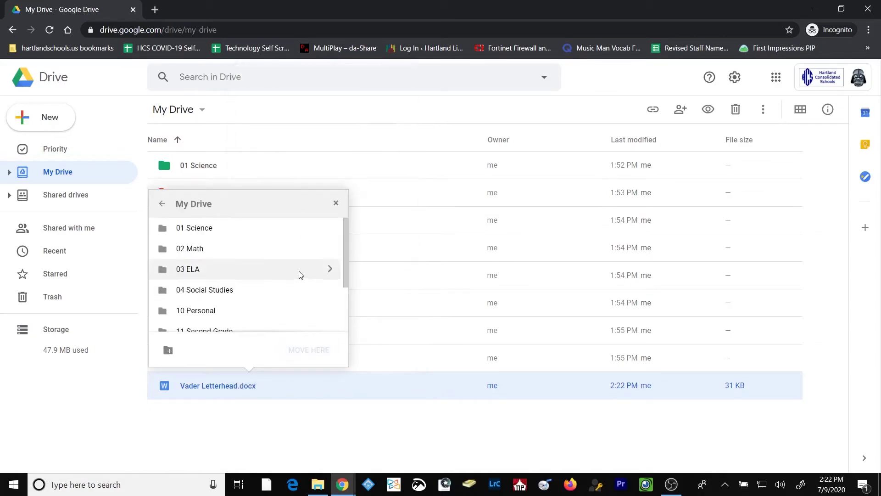
scroll(244, 282, down, 2)
click(243, 253)
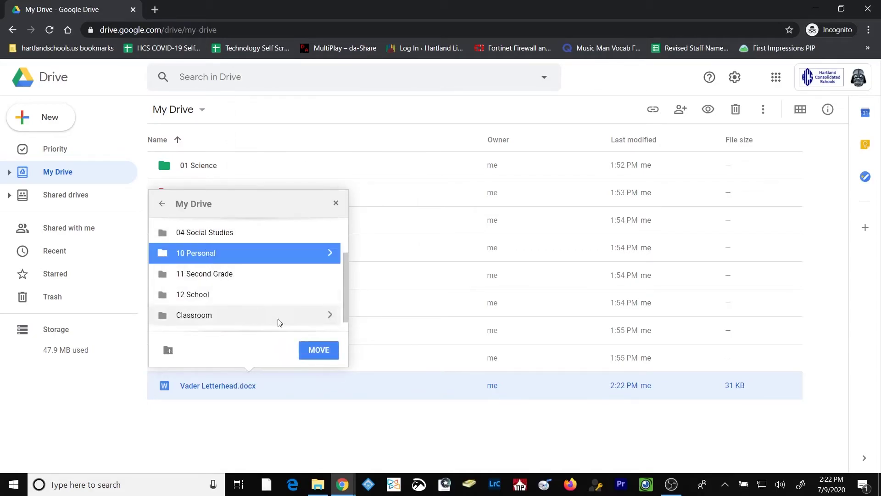
click(323, 348)
double_click(203, 275)
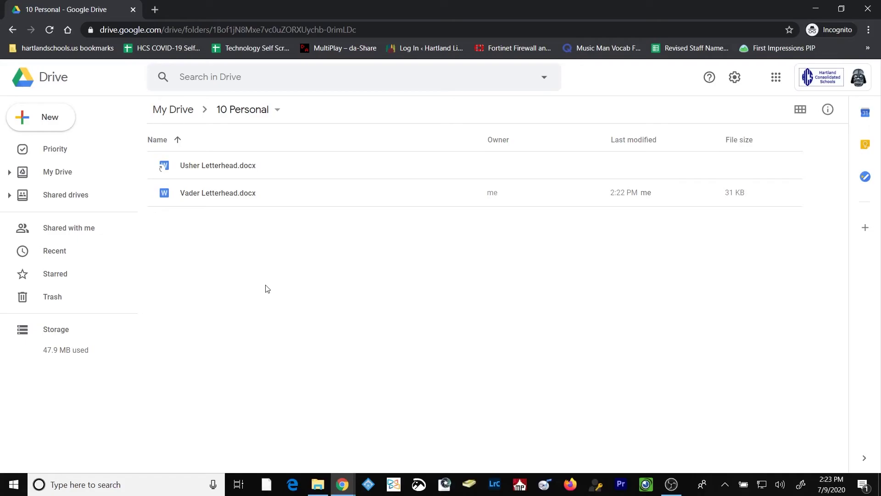
click(64, 279)
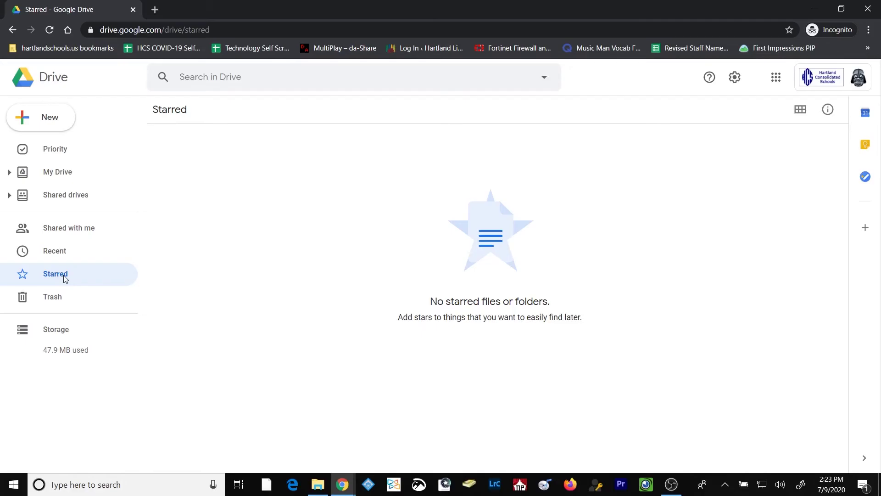
Star Vader Letterhead.docx in the 10 Personal folder, then go back to My Drive
click(82, 172)
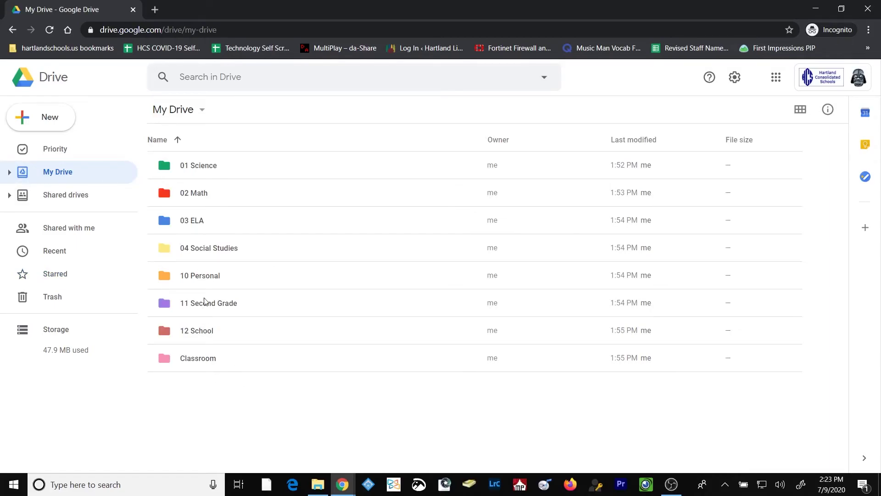
double_click(201, 275)
click(209, 195)
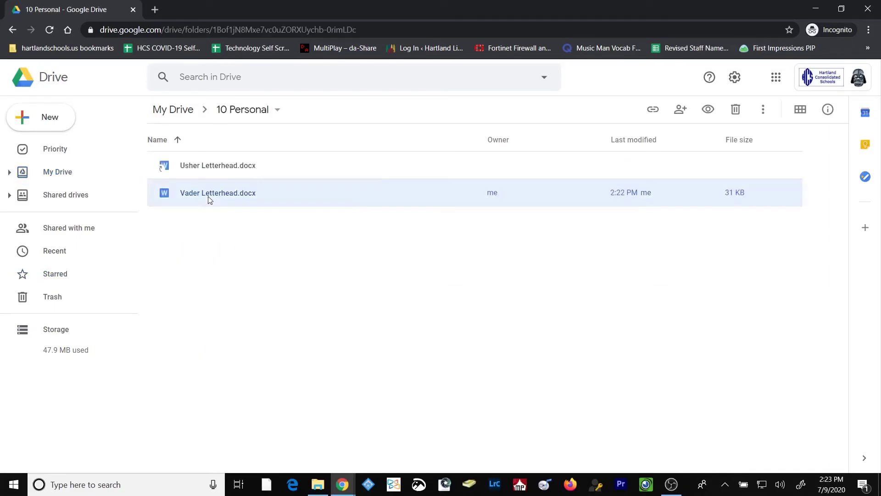
right_click(209, 198)
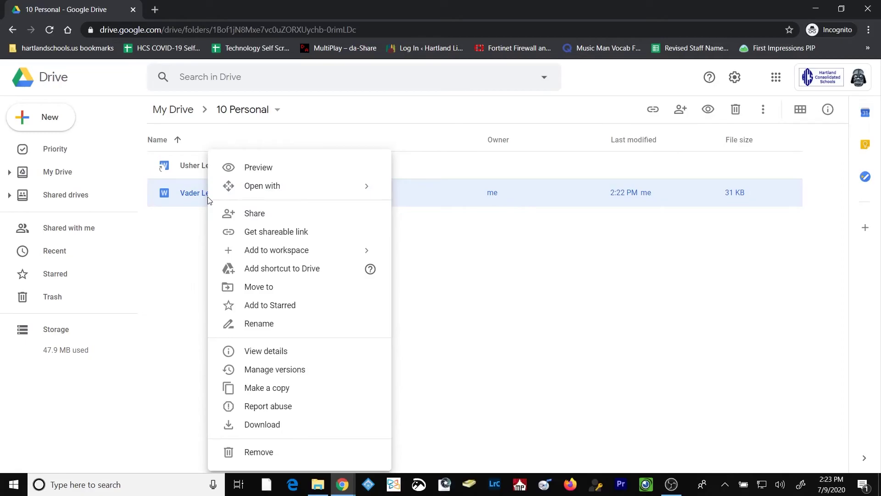
click(295, 307)
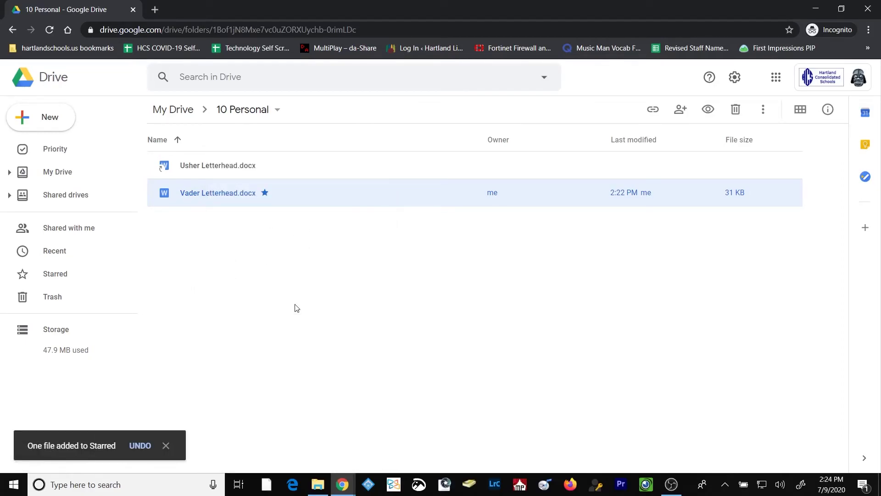
key(alt+Left)
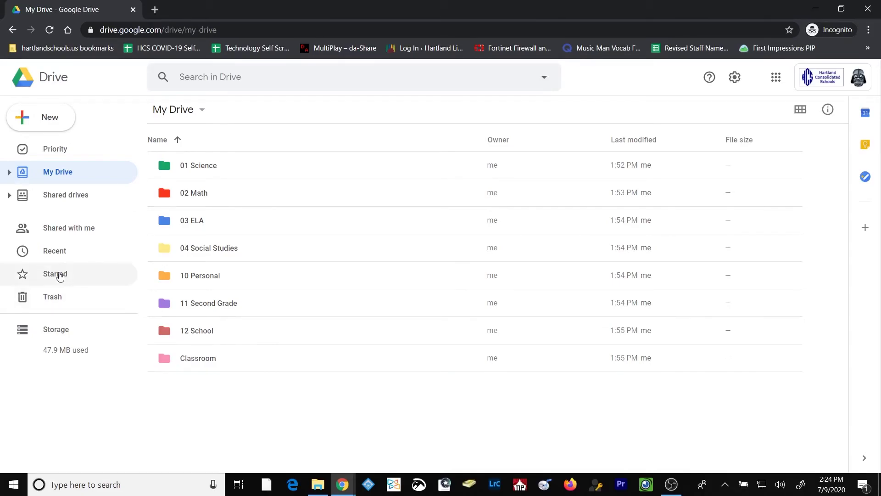
Check Starred, browse My Drive, then reopen Starred listing Unit 1 and Vader Letterhead.docx
click(56, 275)
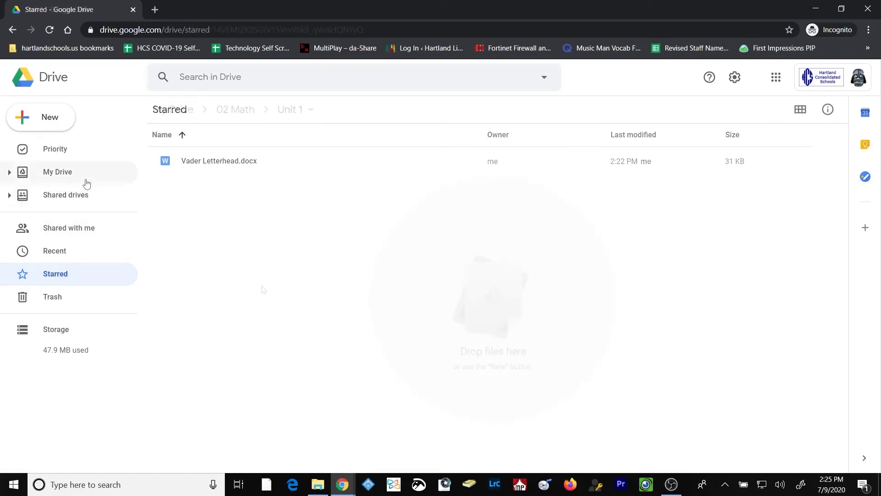
click(85, 179)
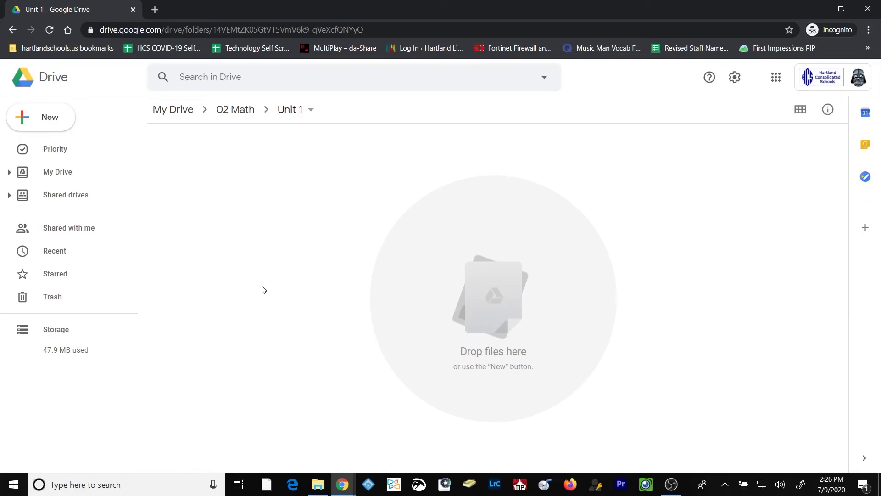
click(87, 280)
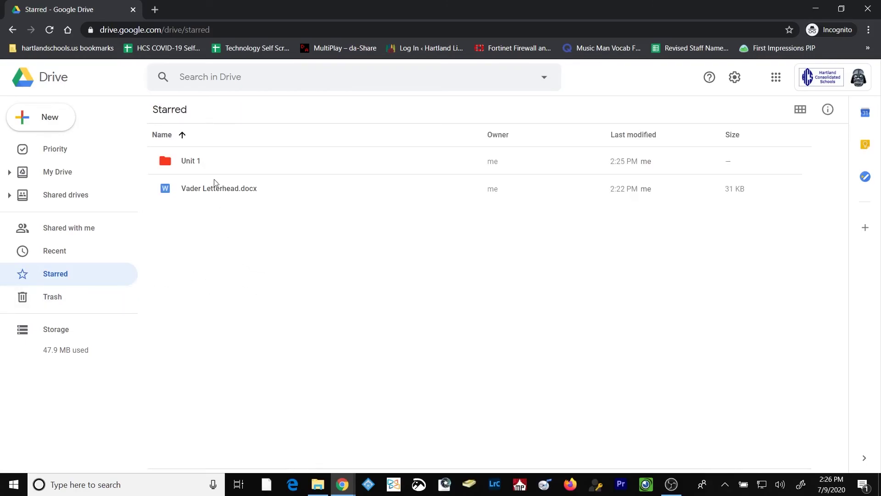
Remove the Unit 1 folder and Vader Letterhead.docx from Starred
right_click(206, 165)
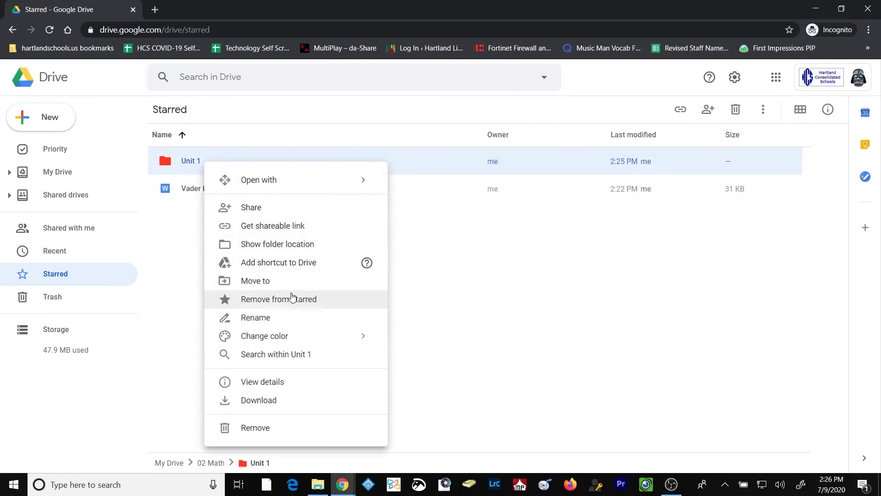
click(324, 301)
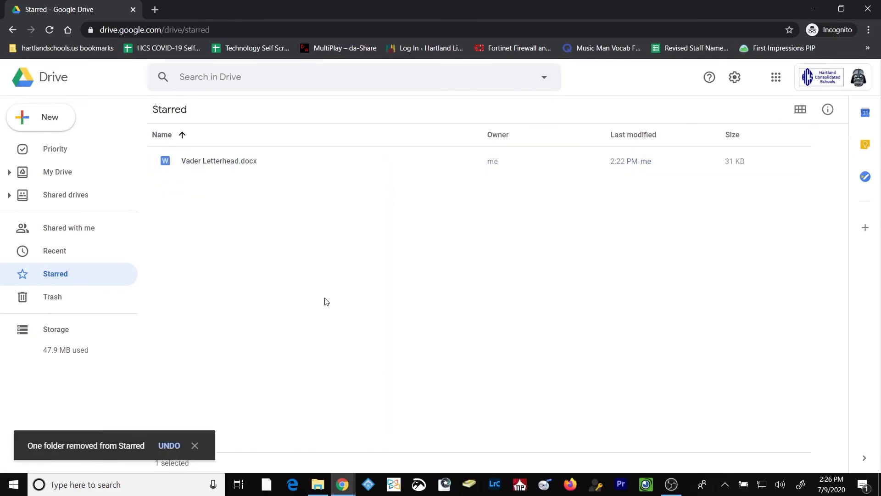
right_click(248, 167)
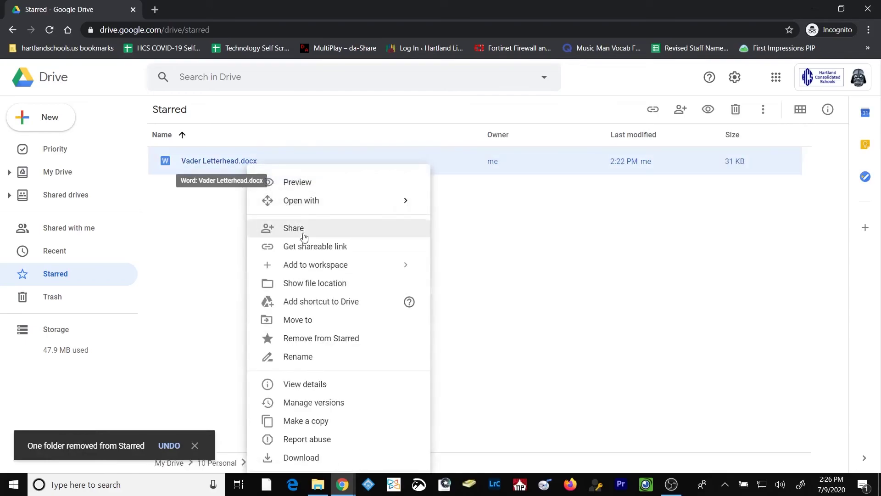
click(326, 338)
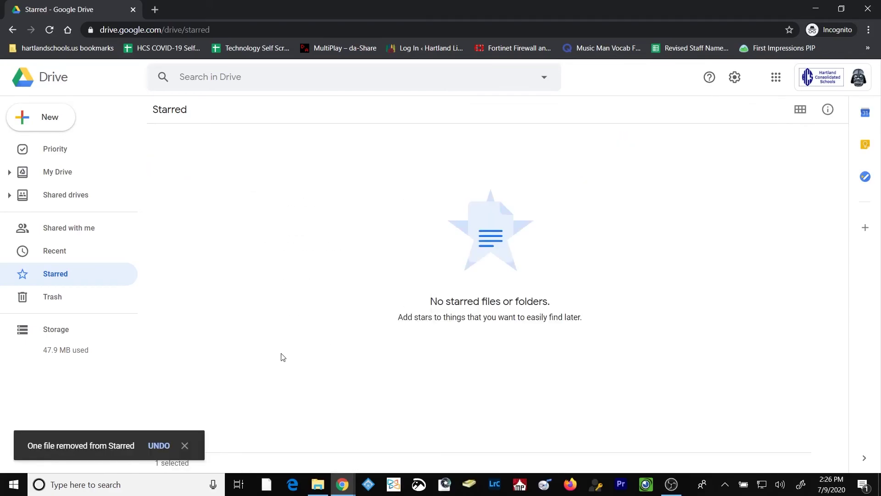